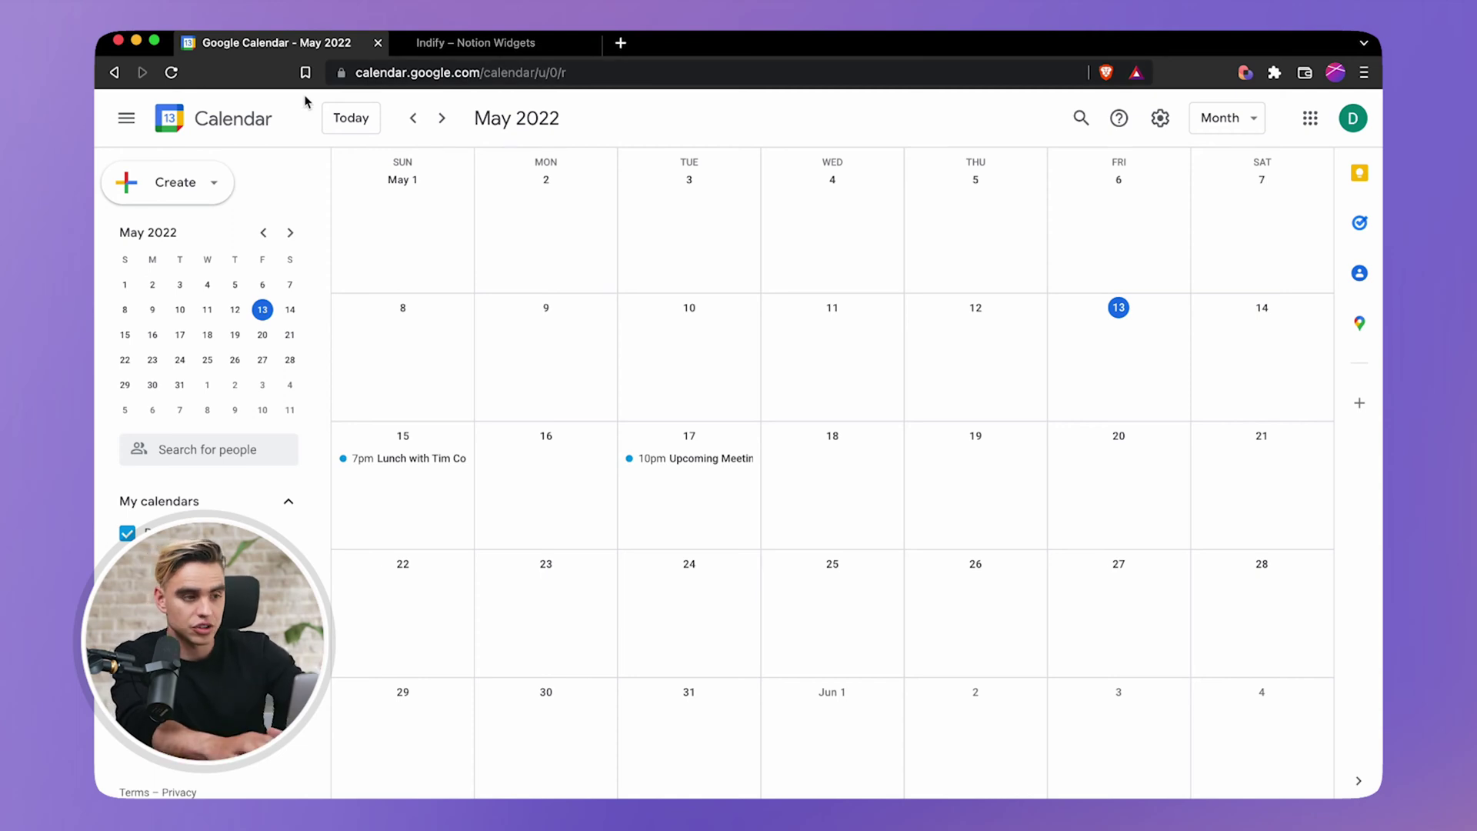
# - Open the settings for your own calendar and scroll to Access permissions for events
pyautogui.click(394, 74)
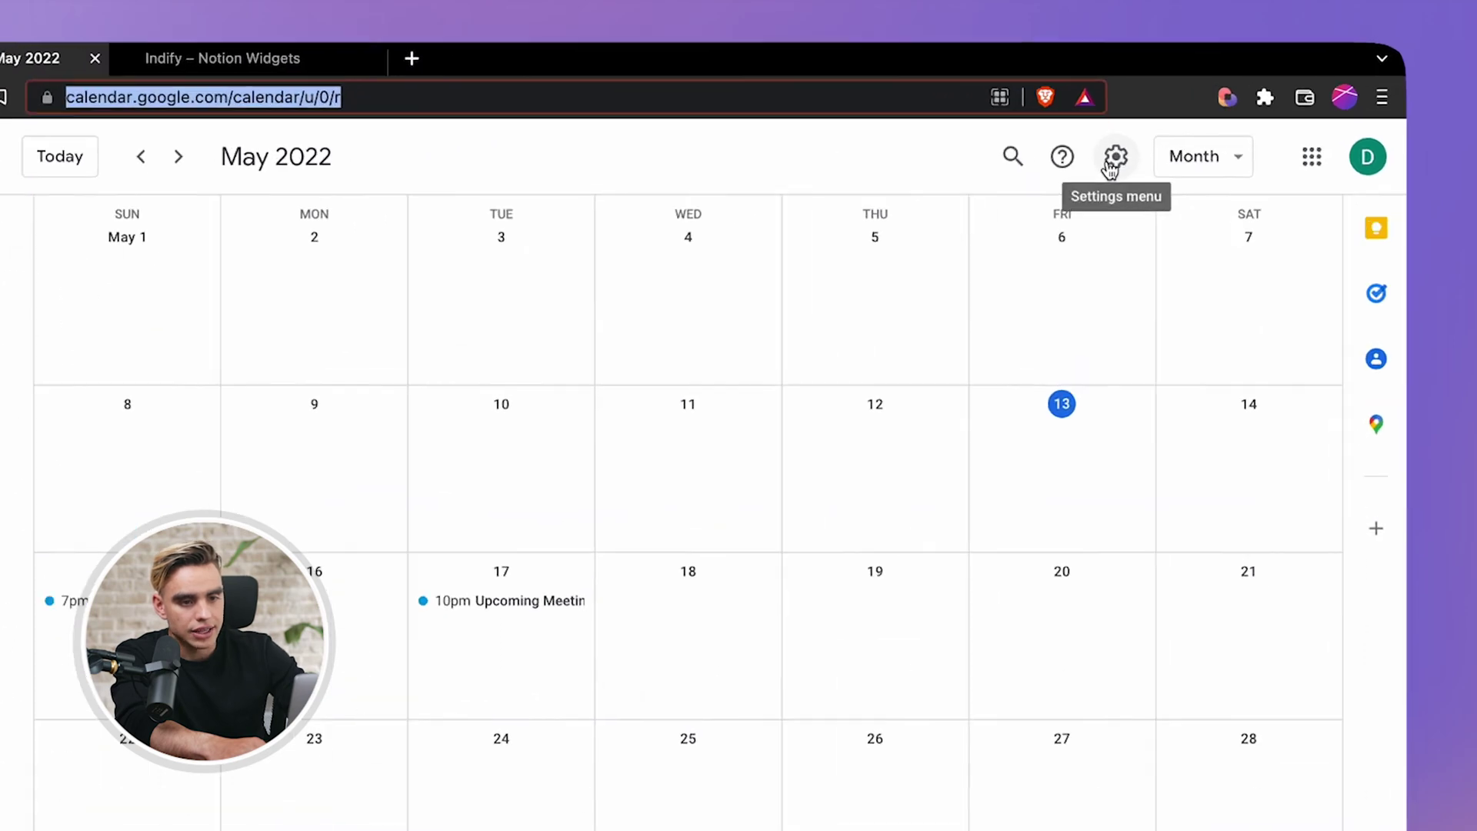
pyautogui.click(1079, 192)
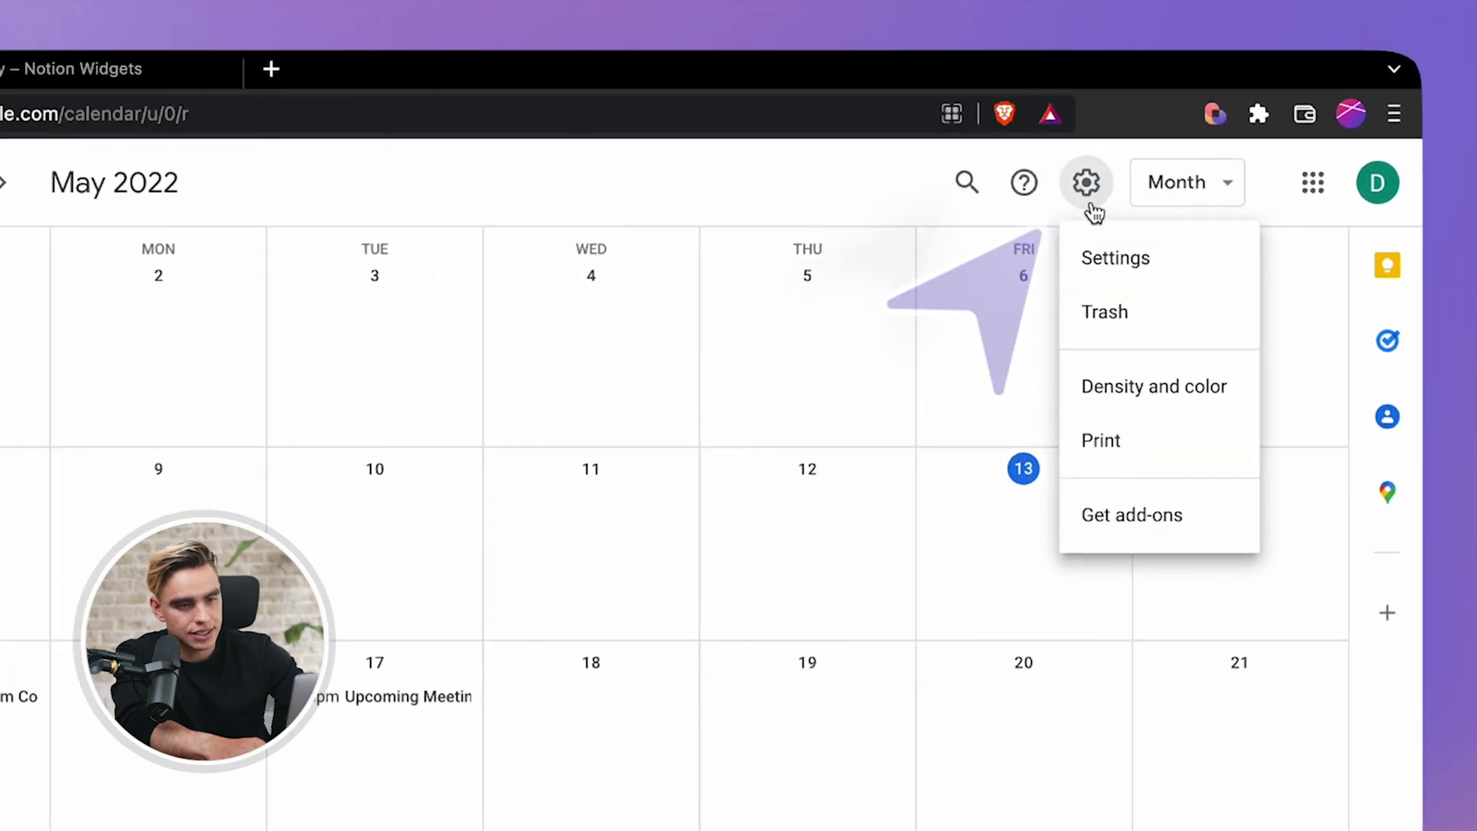
pyautogui.click(1150, 259)
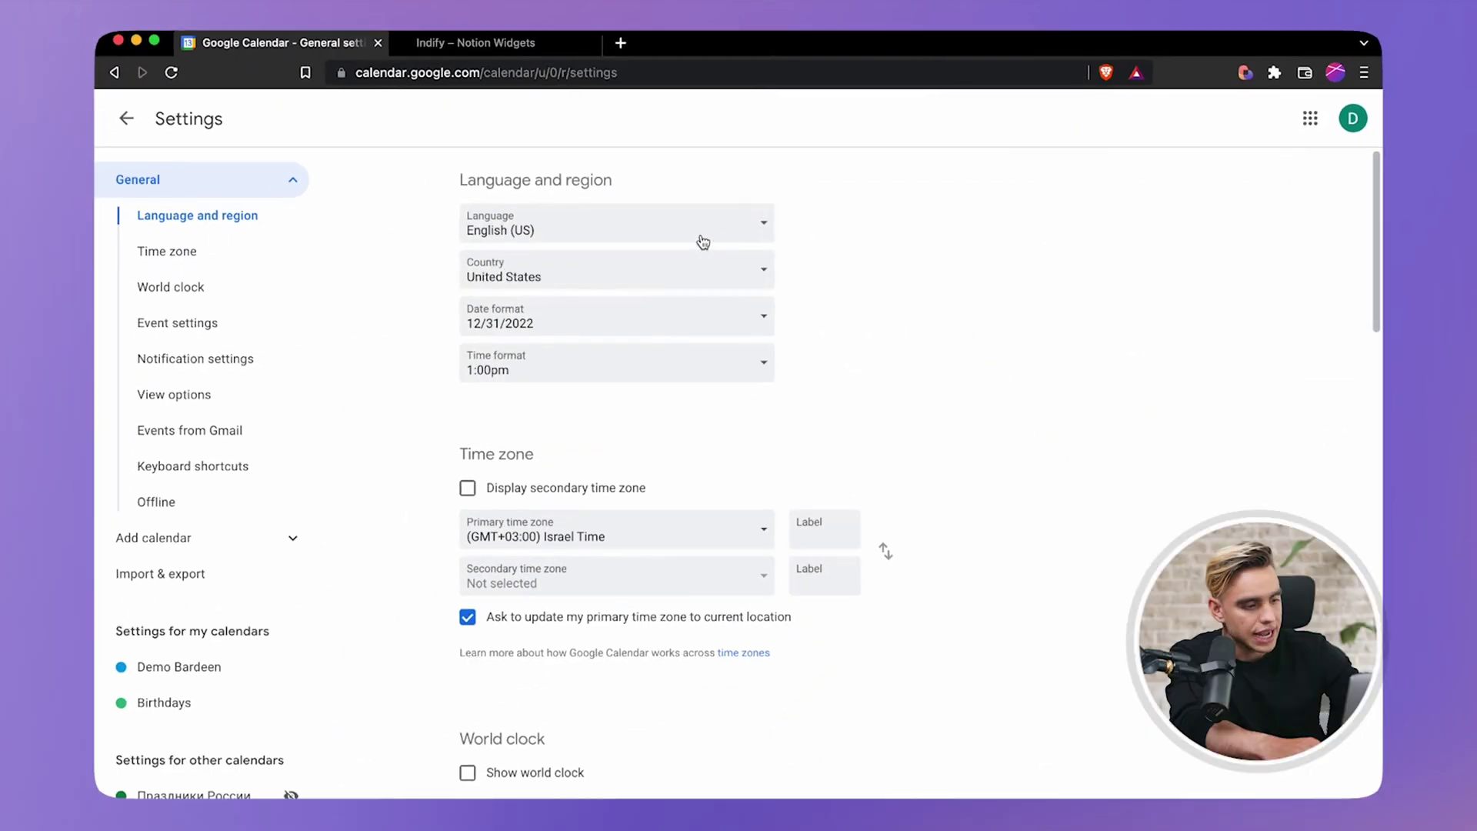
pyautogui.scroll(-1, 254, 620)
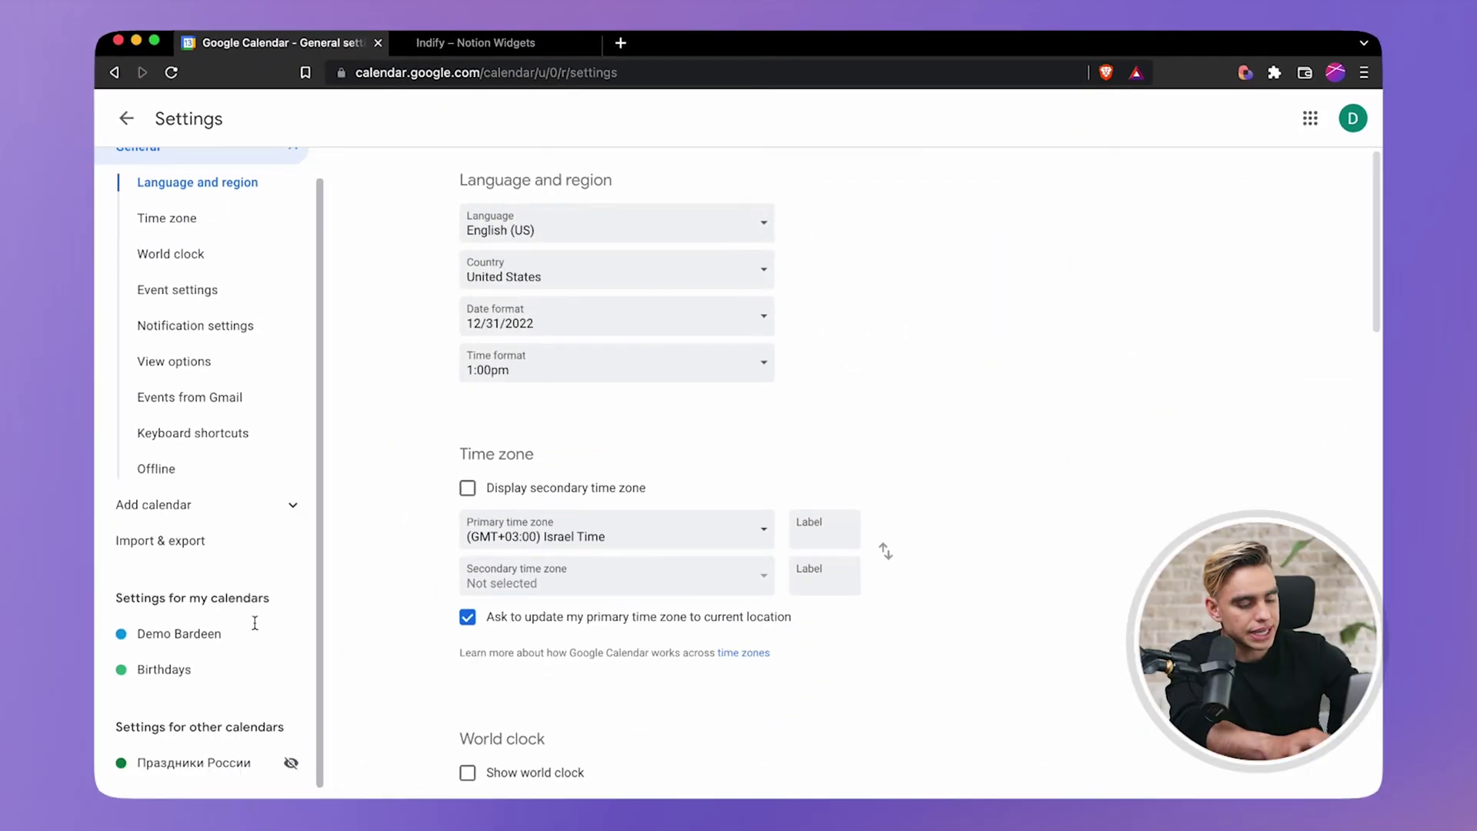
pyautogui.click(254, 620)
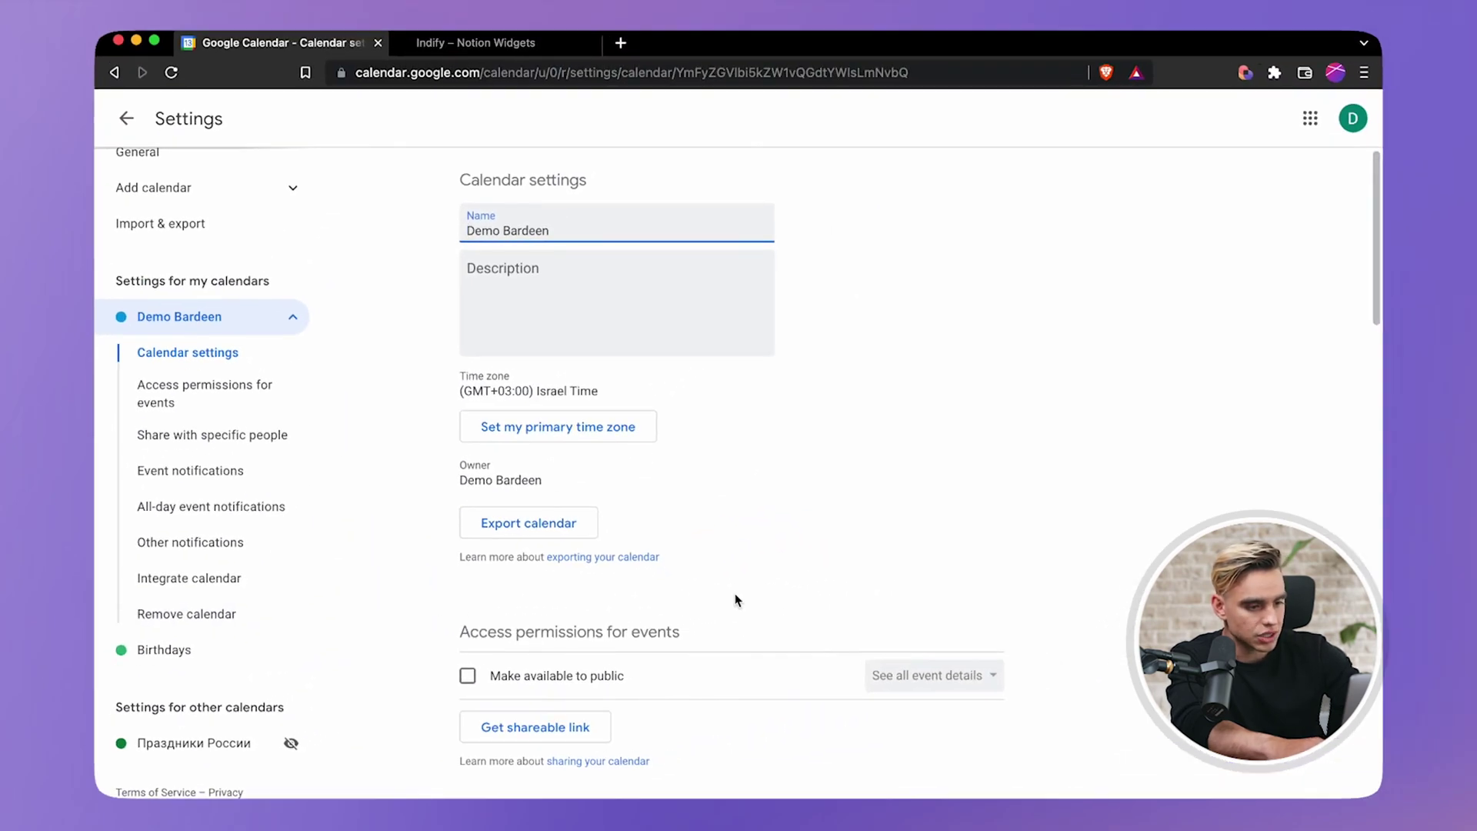
pyautogui.scroll(-3, 734, 599)
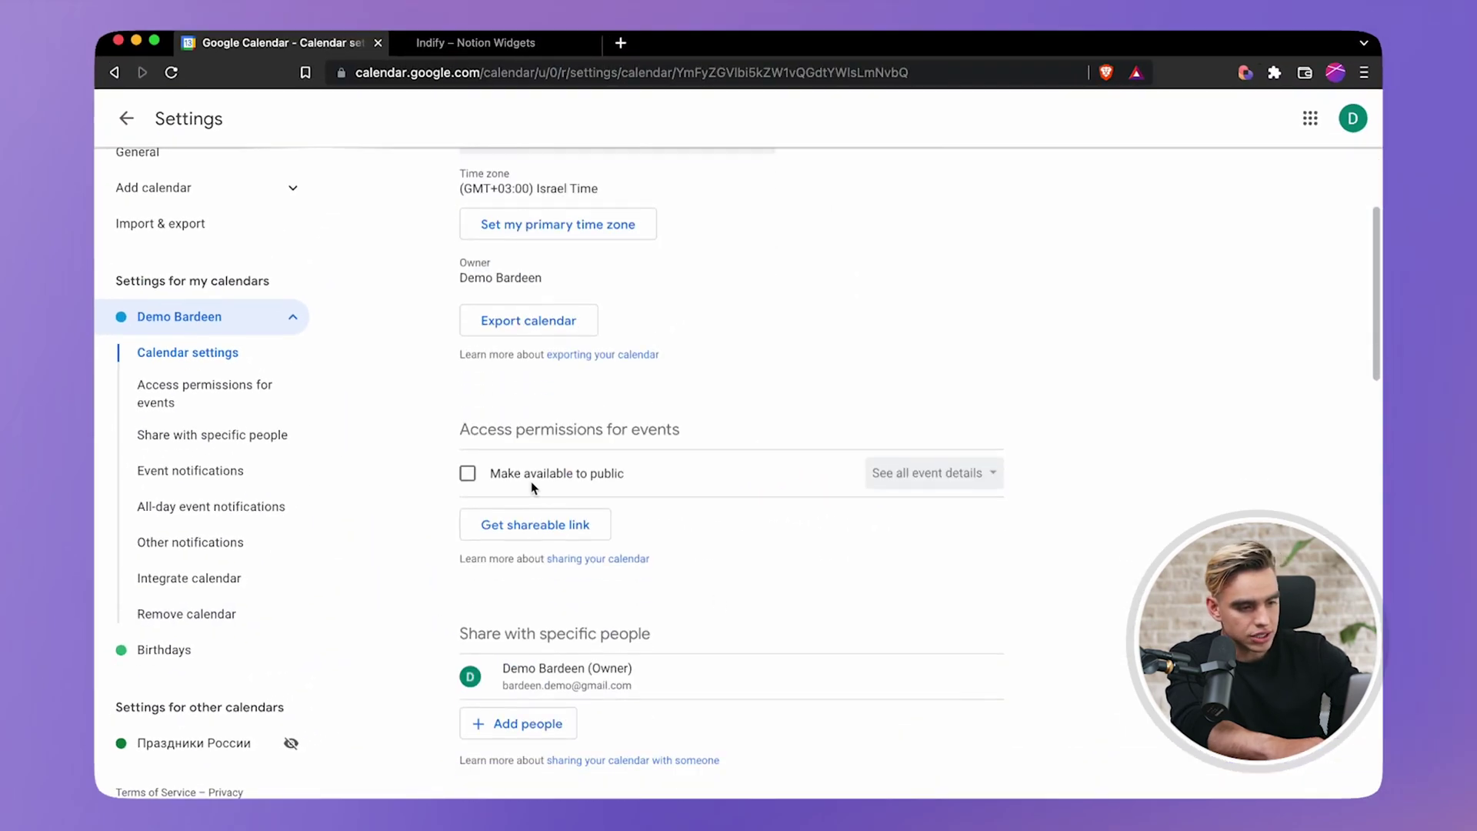
pyautogui.moveTo(406, 438); pyautogui.dragTo(670, 433)
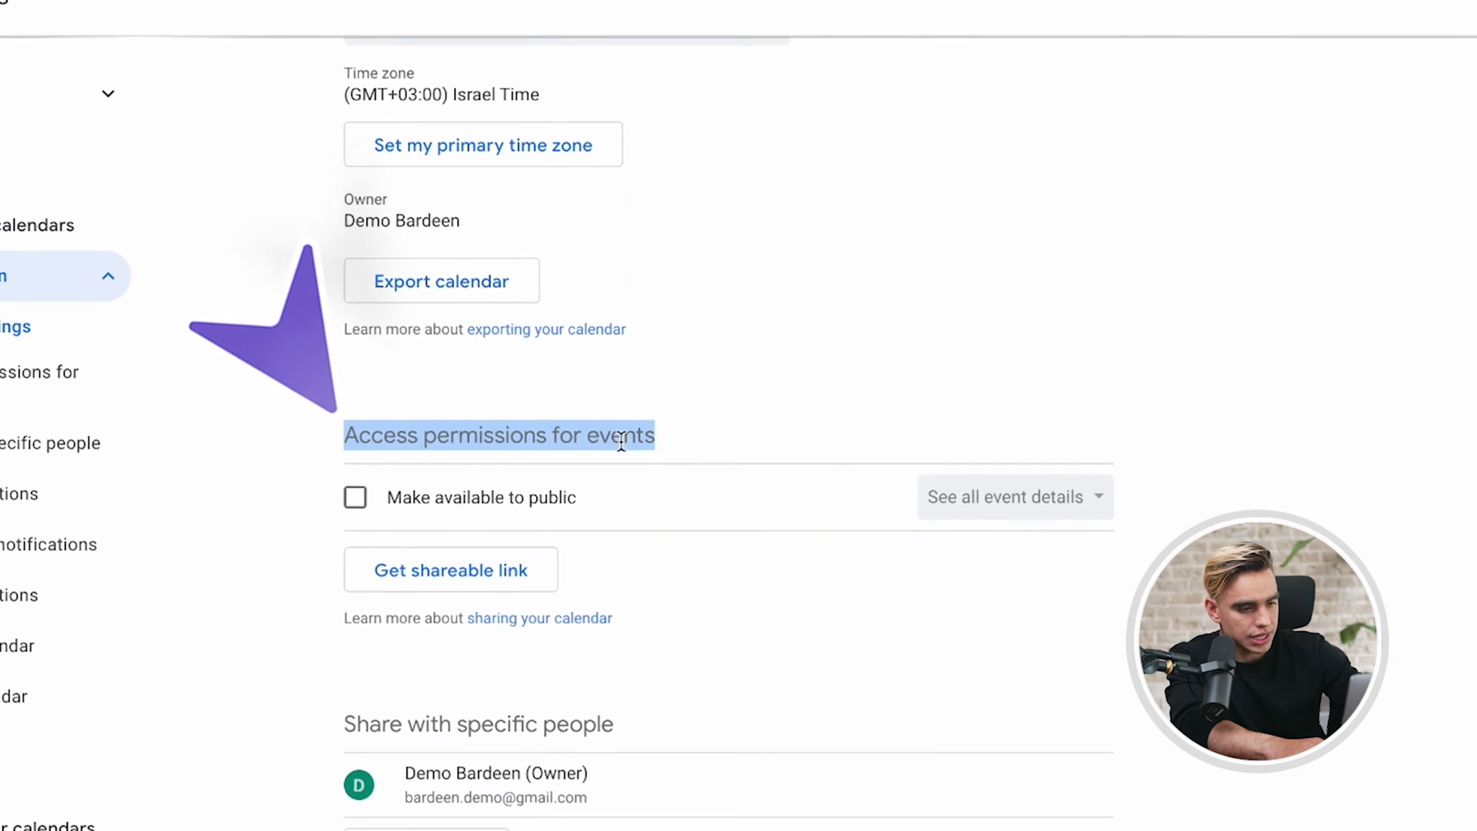
# - Make the calendar available to the public and confirm the warning
pyautogui.click(412, 505)
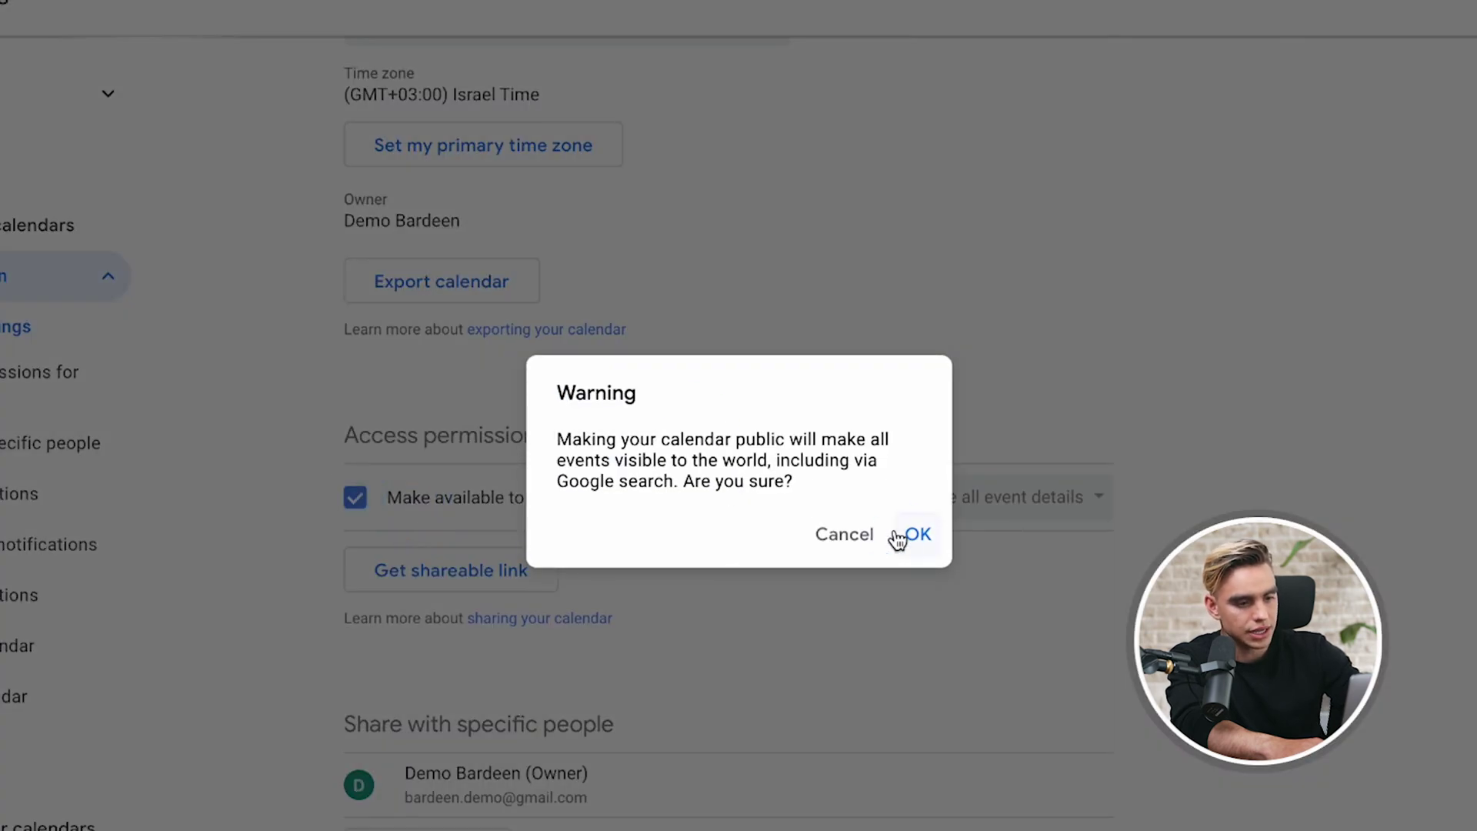
pyautogui.click(897, 535)
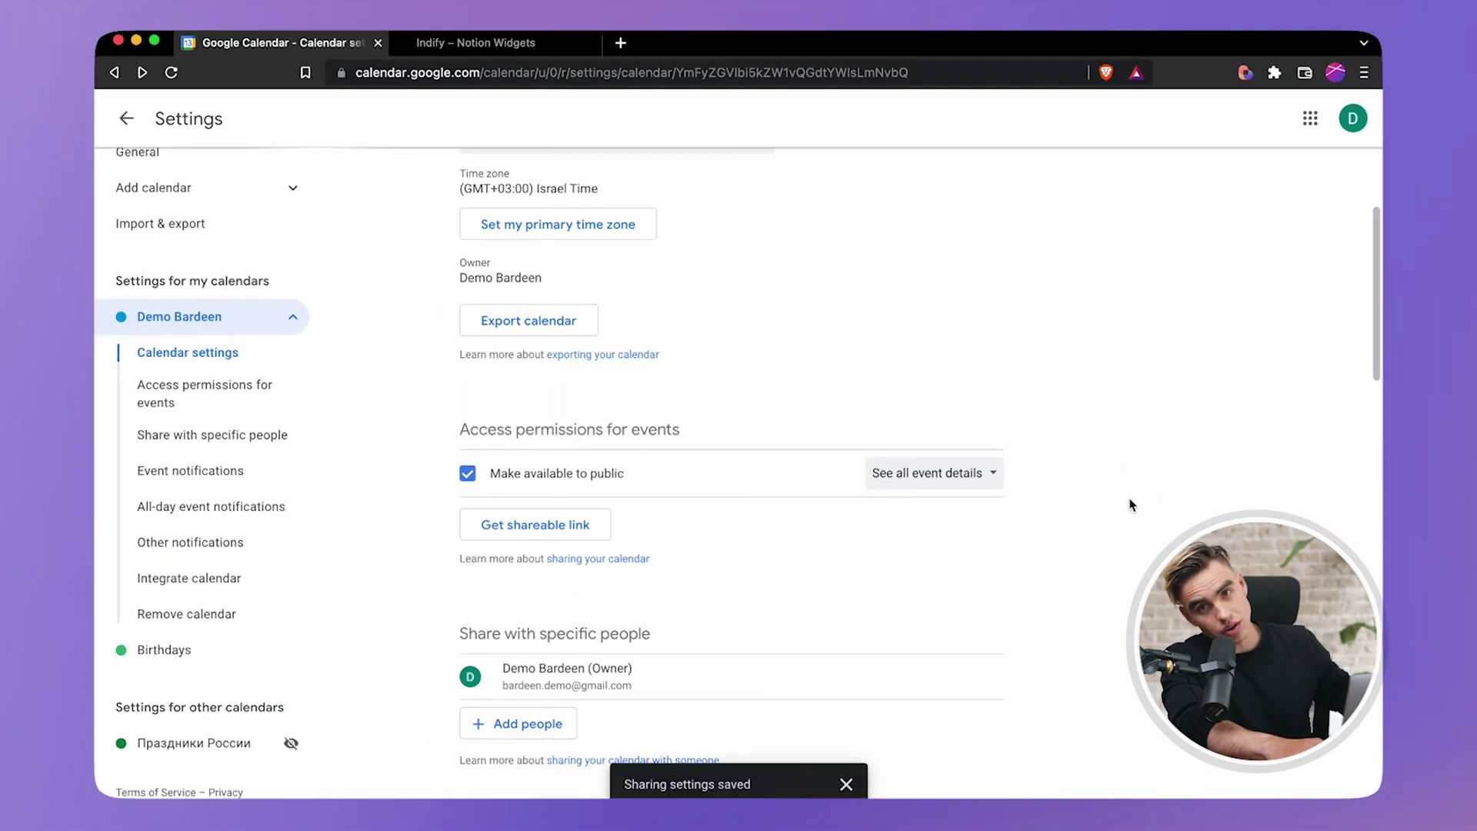
pyautogui.scroll(-3, 1129, 504)
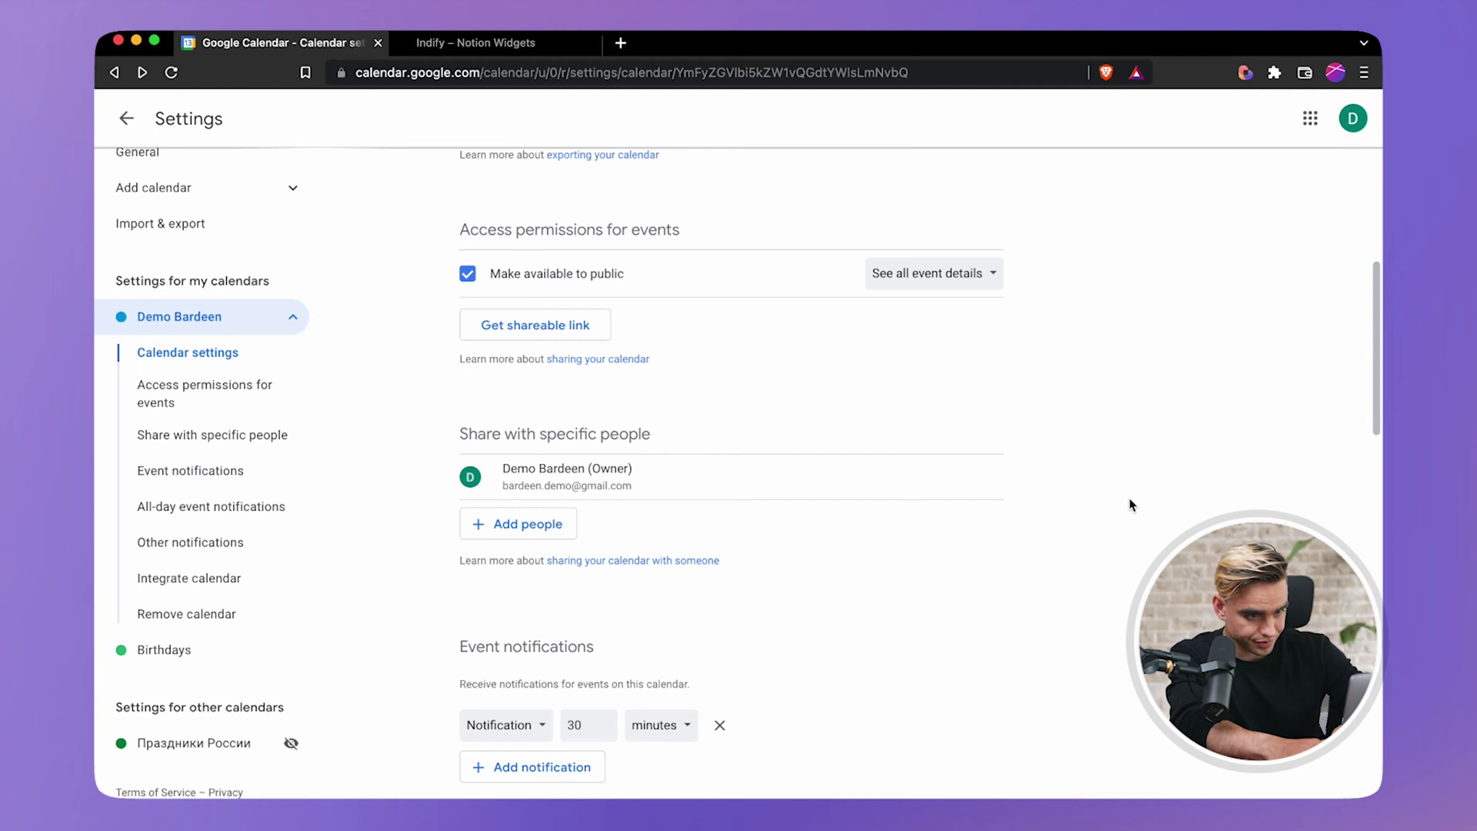
pyautogui.scroll(-15, 1129, 504)
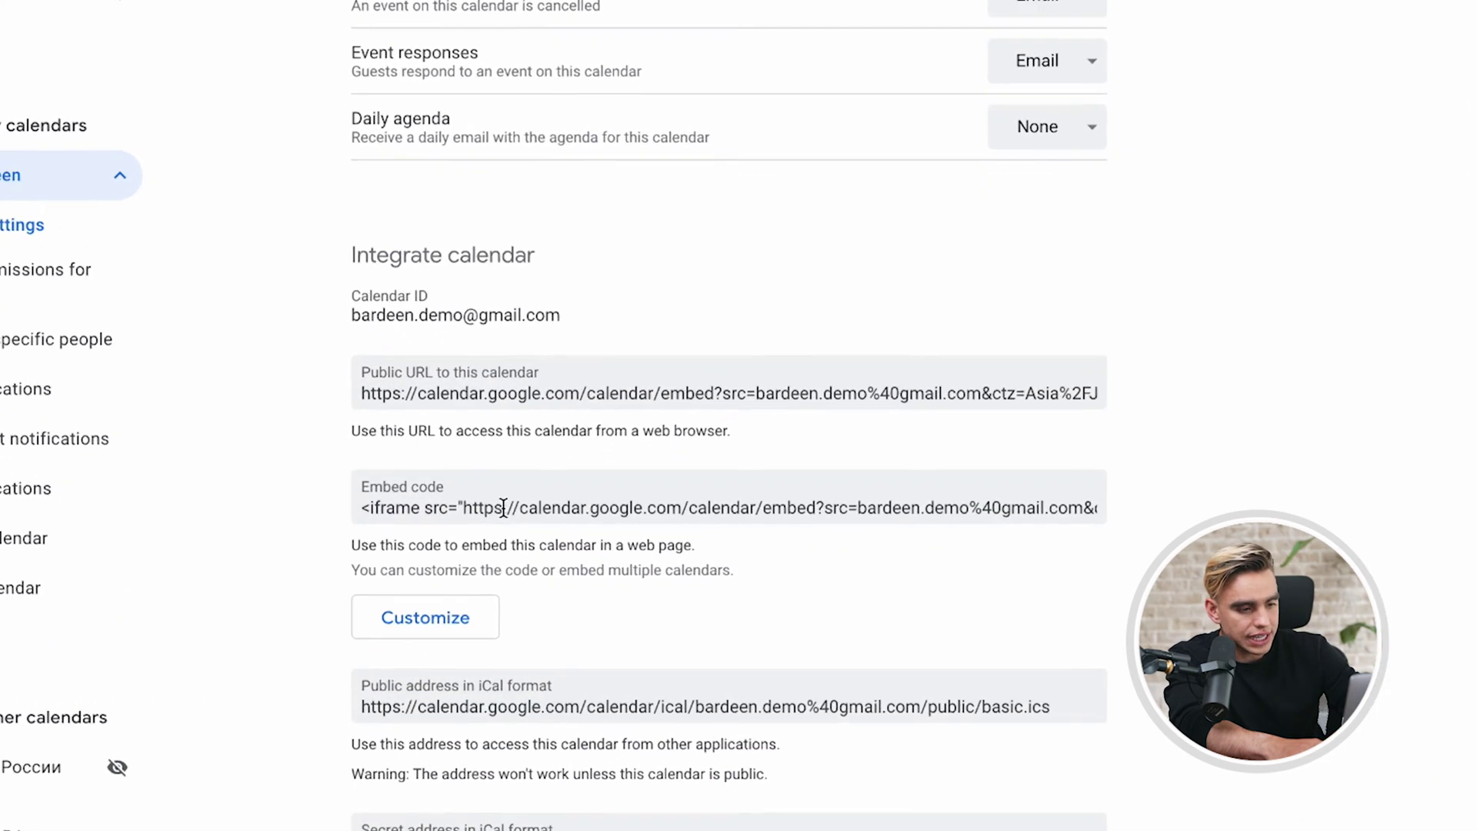
# - Copy the full embed code from Integrate calendar and open a blank new tab
pyautogui.moveTo(468, 556); pyautogui.dragTo(569, 556)
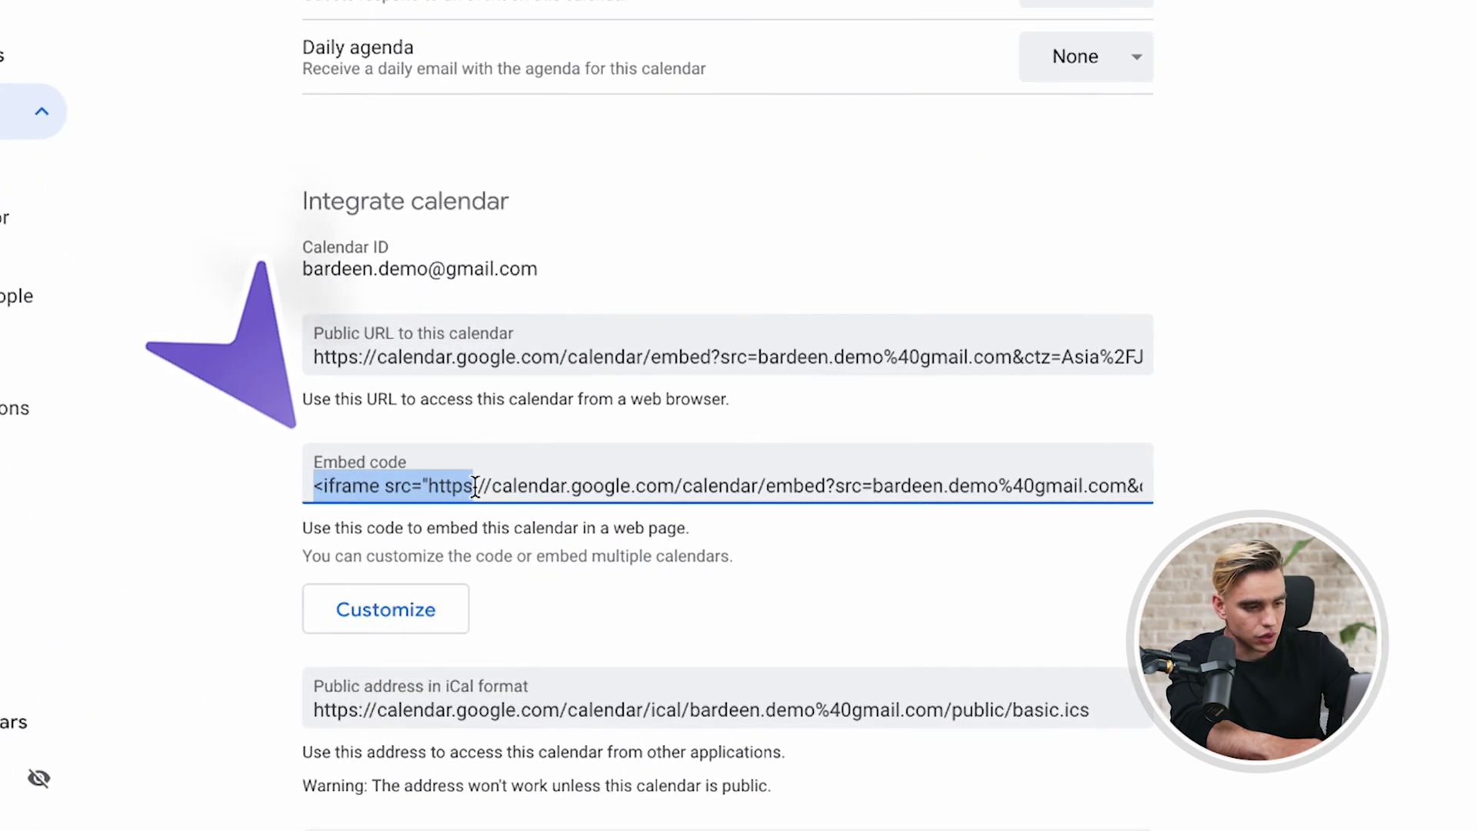
pyautogui.press('super+a')
pyautogui.press('super+c')
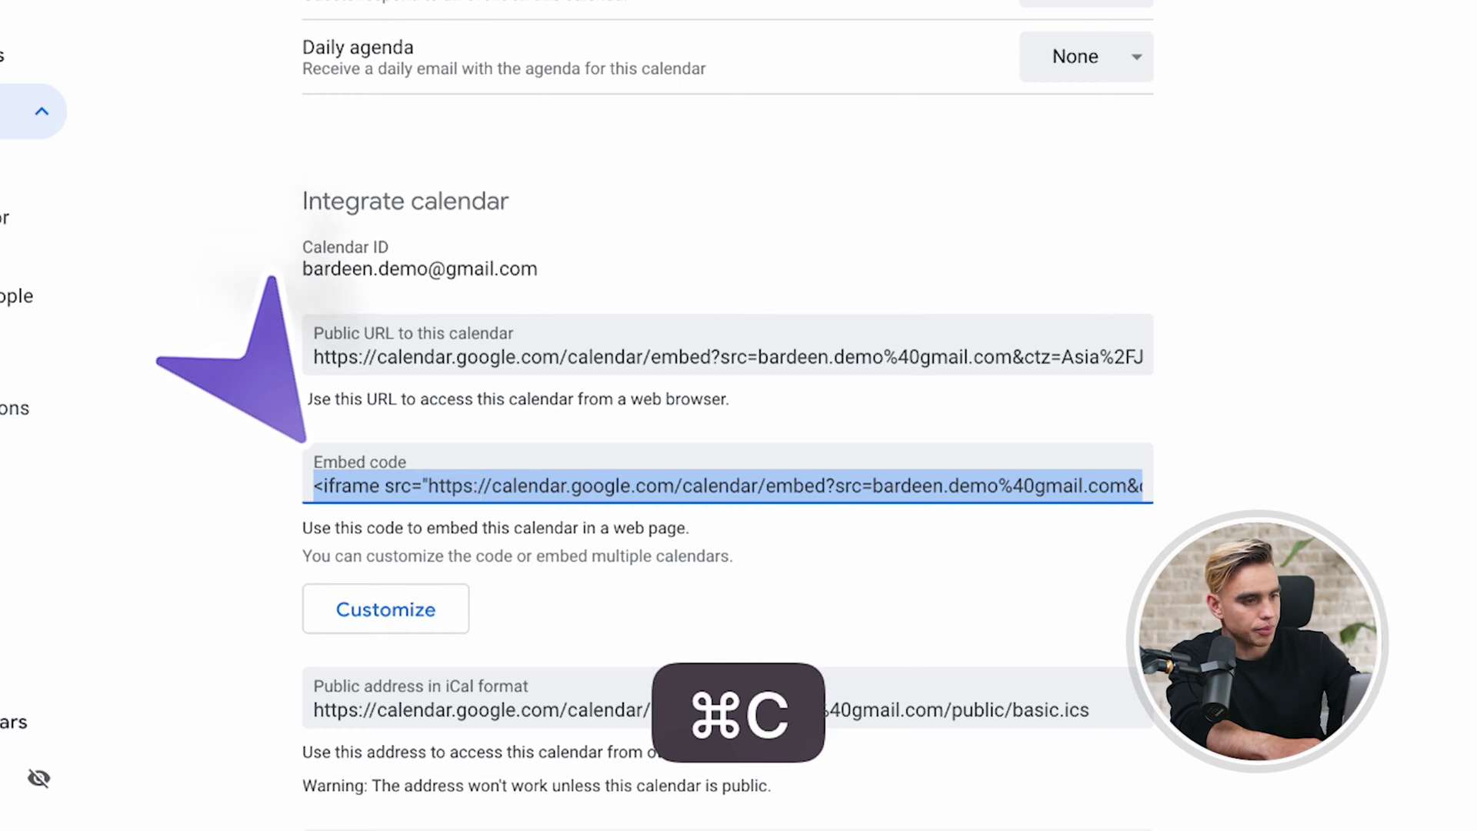
pyautogui.click(621, 46)
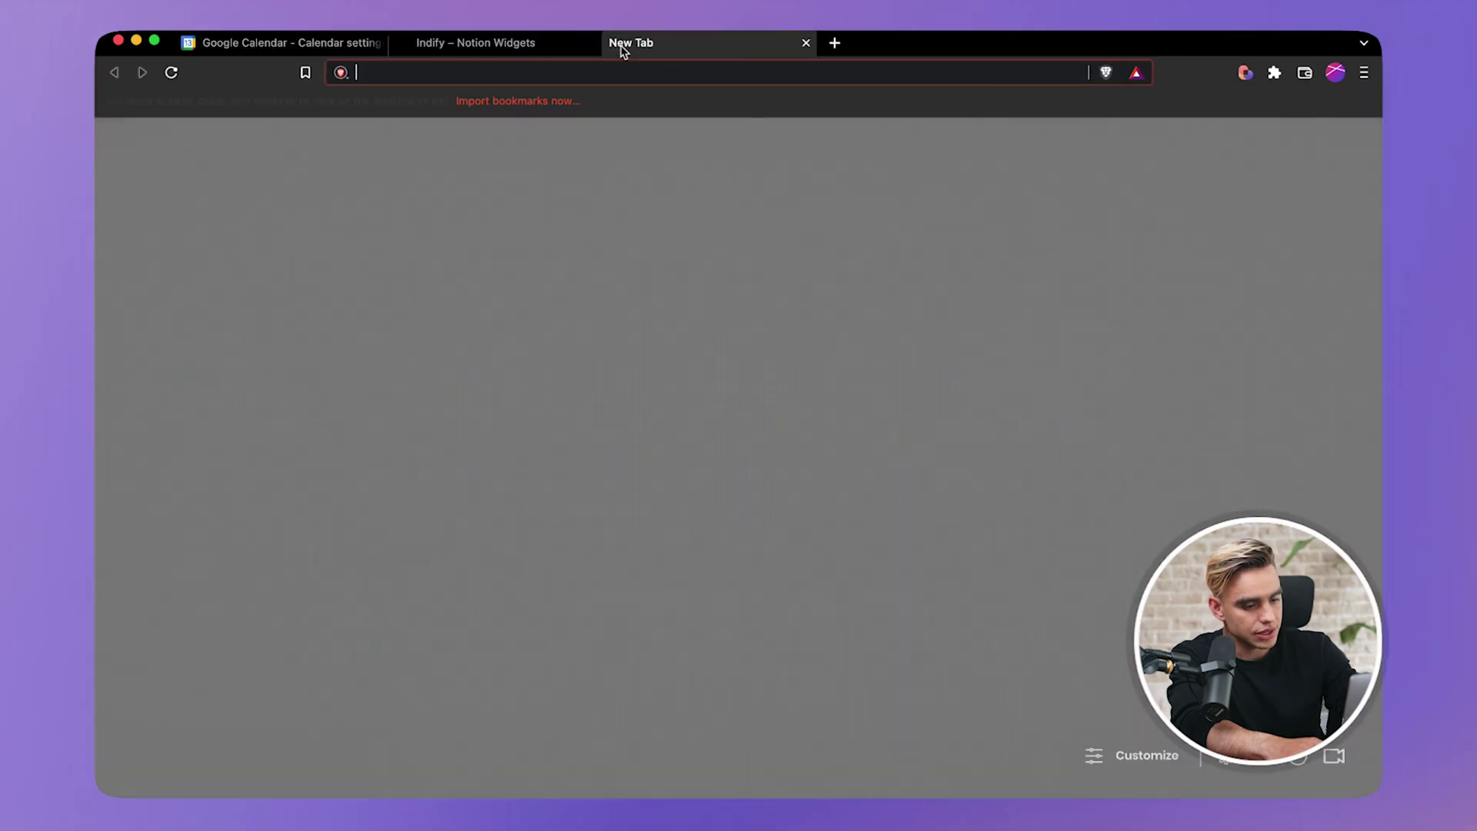
# - On Notion's Embedded Cal page, add an /embed block using the pasted Google Calendar iframe code
pyautogui.write('notion')
pyautogui.press('Return')
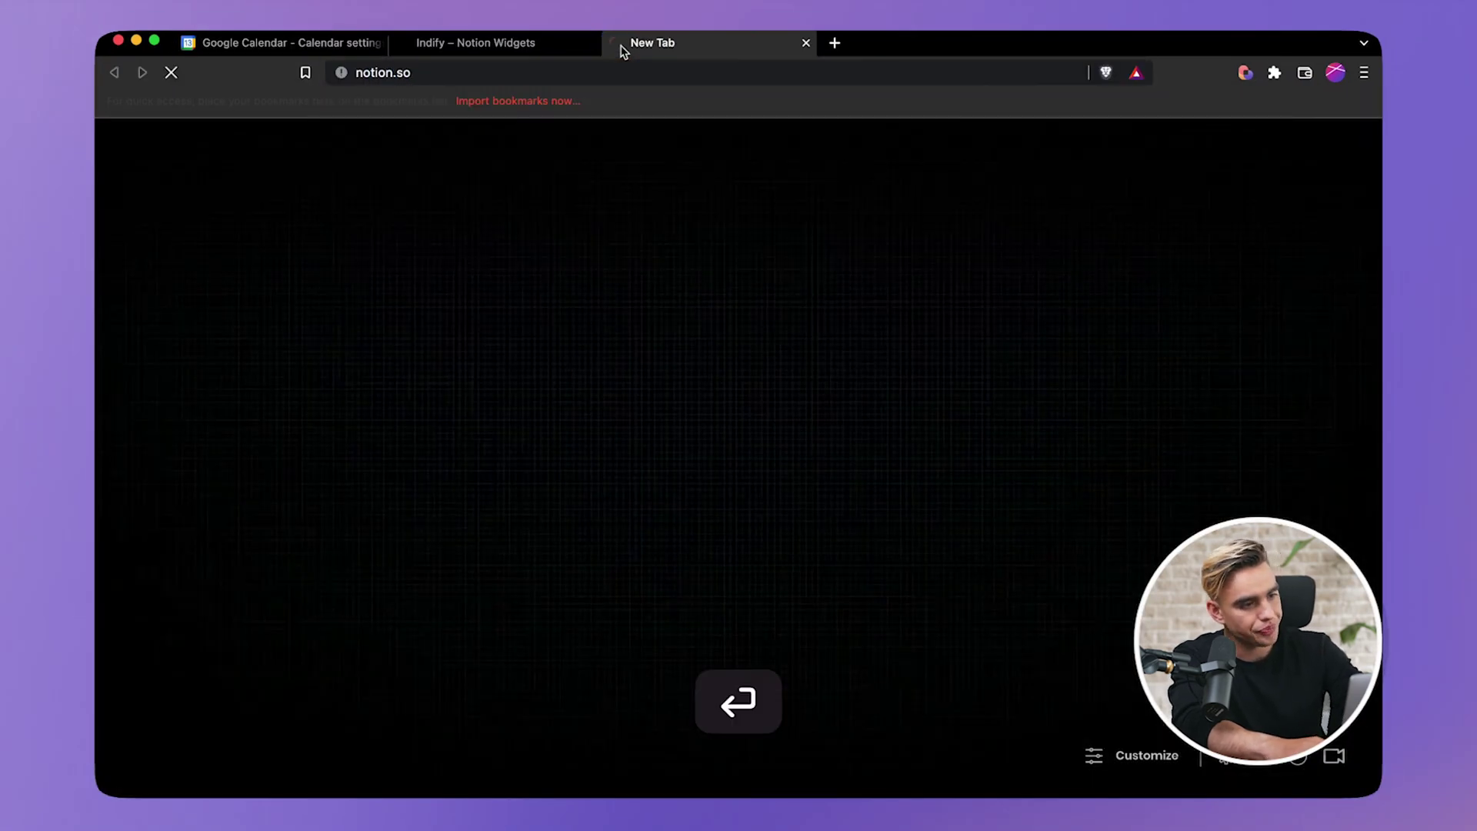
pyautogui.click(673, 471)
pyautogui.write('/em')
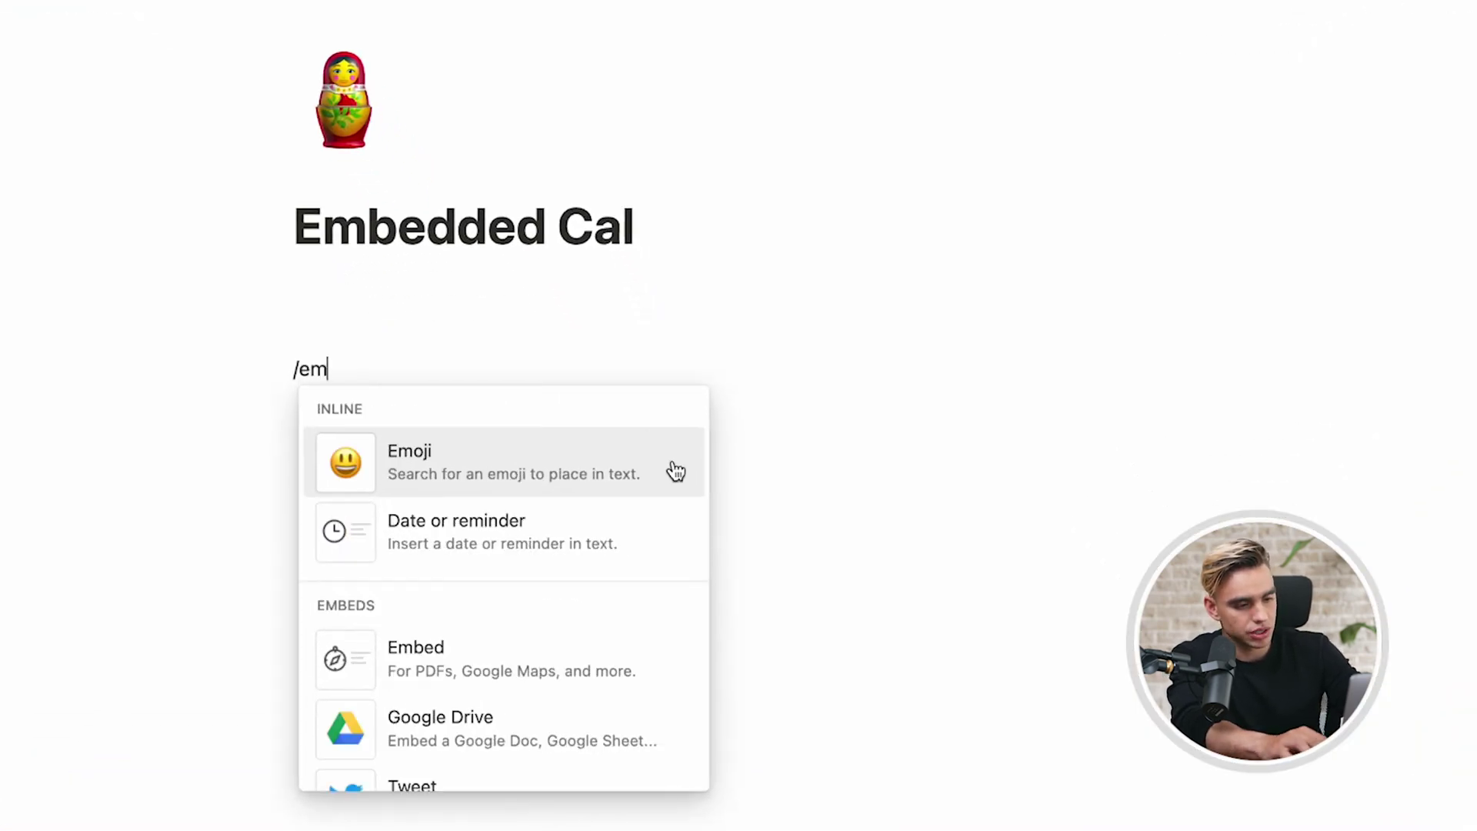
pyautogui.click(527, 641)
pyautogui.press('super+v')
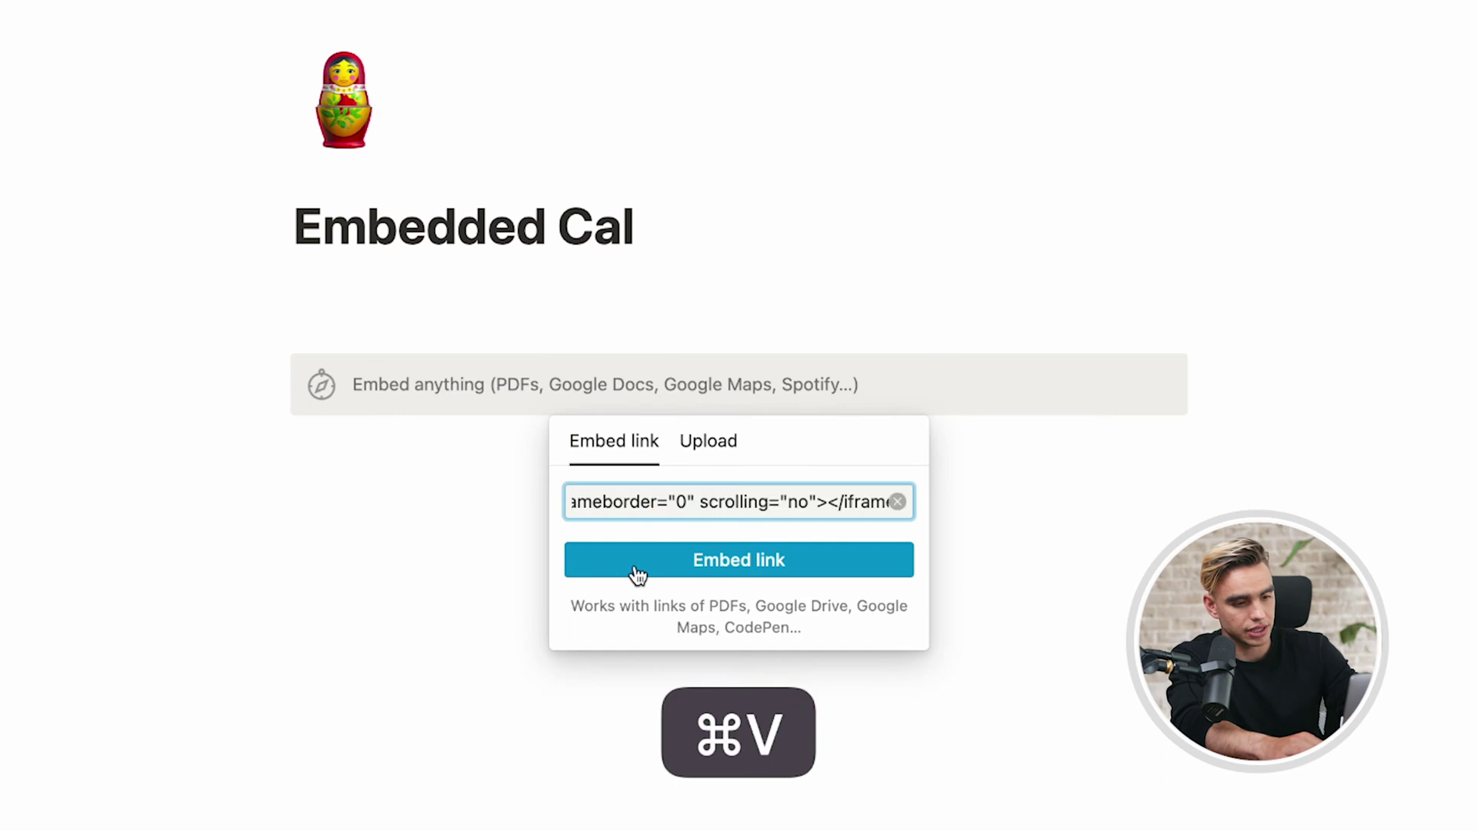
pyautogui.click(687, 573)
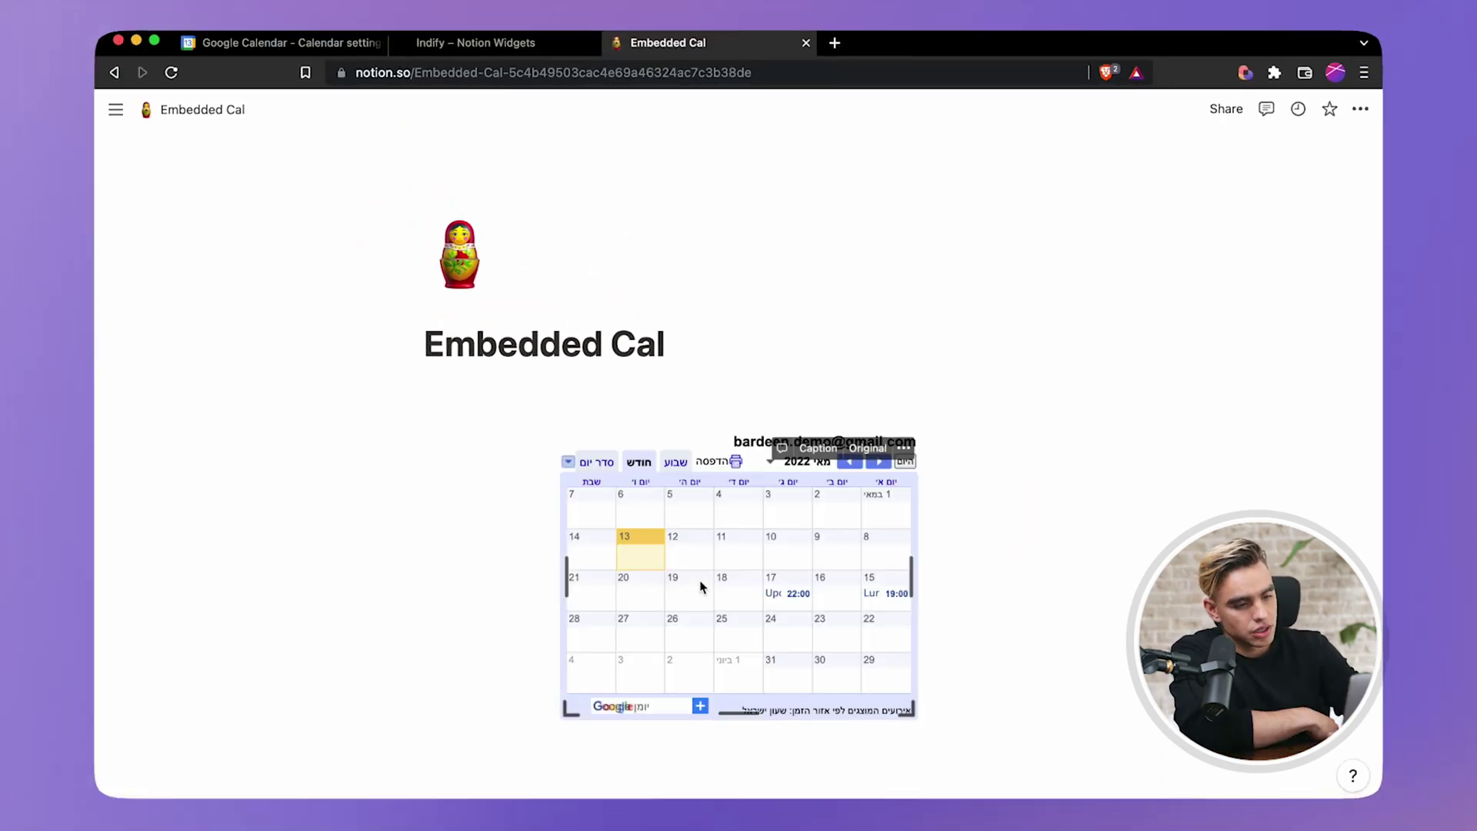
# - Widen the calendar embed, add an empty block above it, and switch it to agenda view
pyautogui.moveTo(911, 570); pyautogui.dragTo(1058, 567)
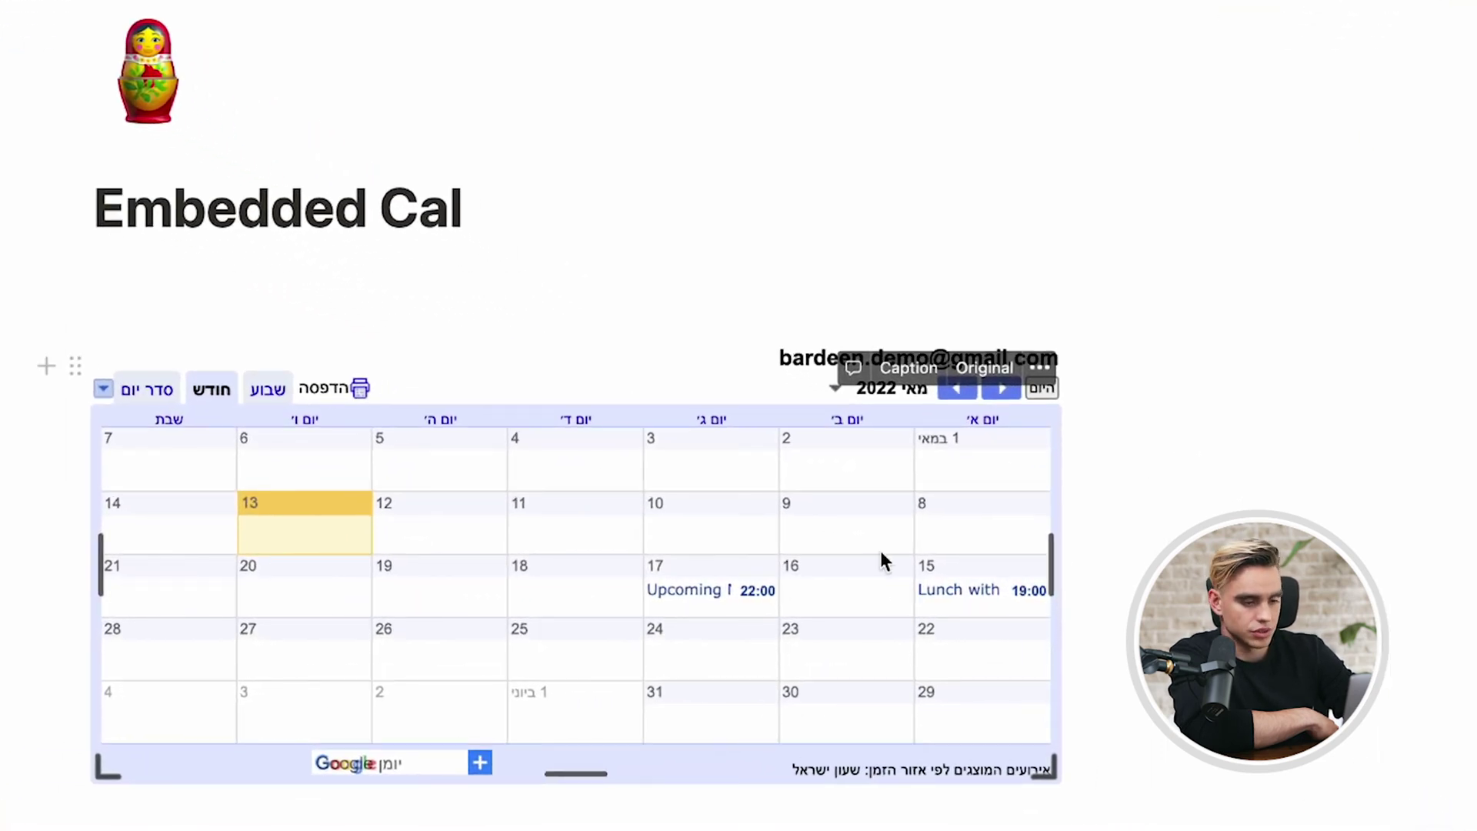
pyautogui.click(381, 314)
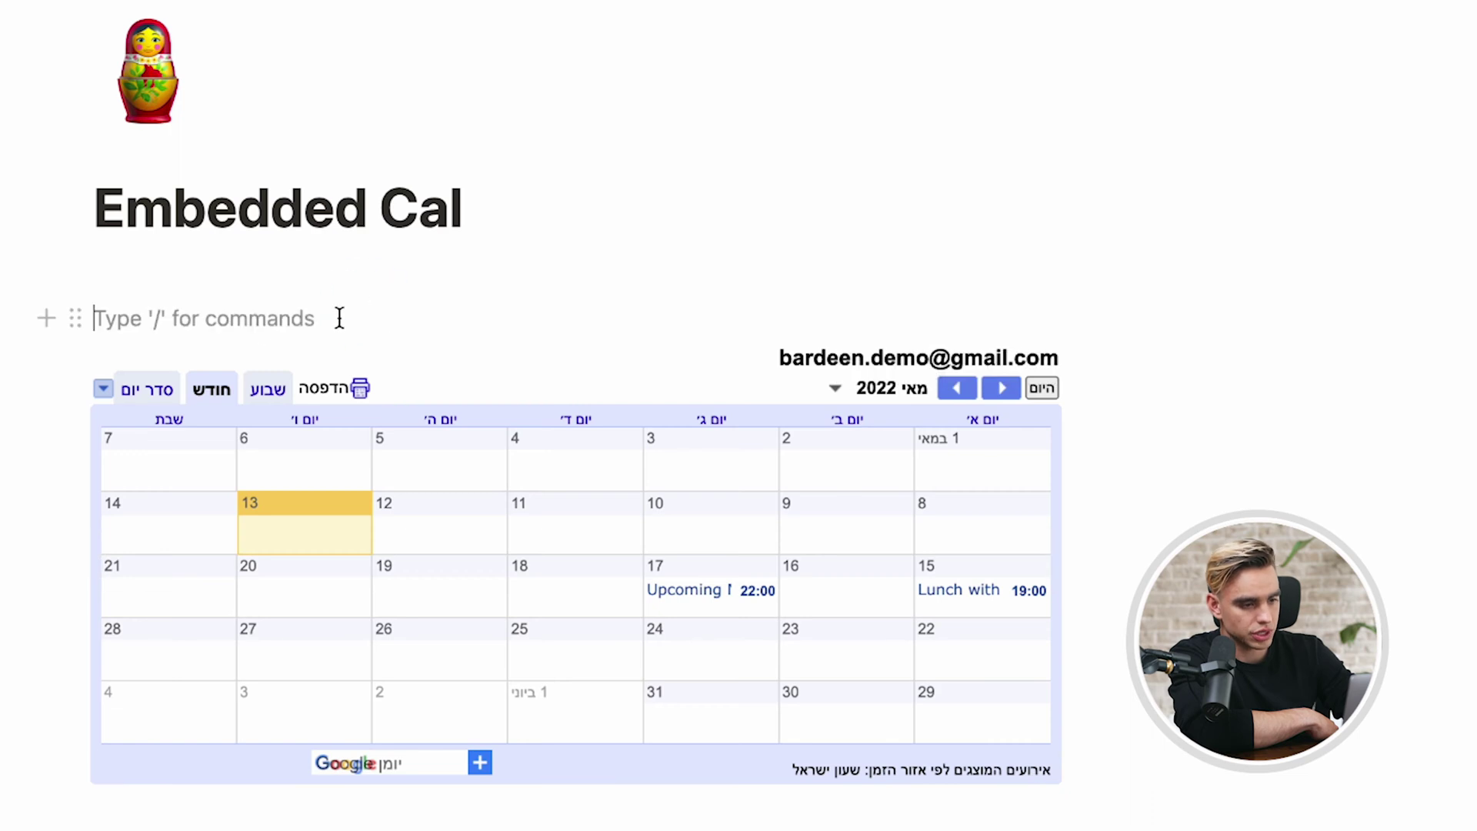
pyautogui.click(267, 389)
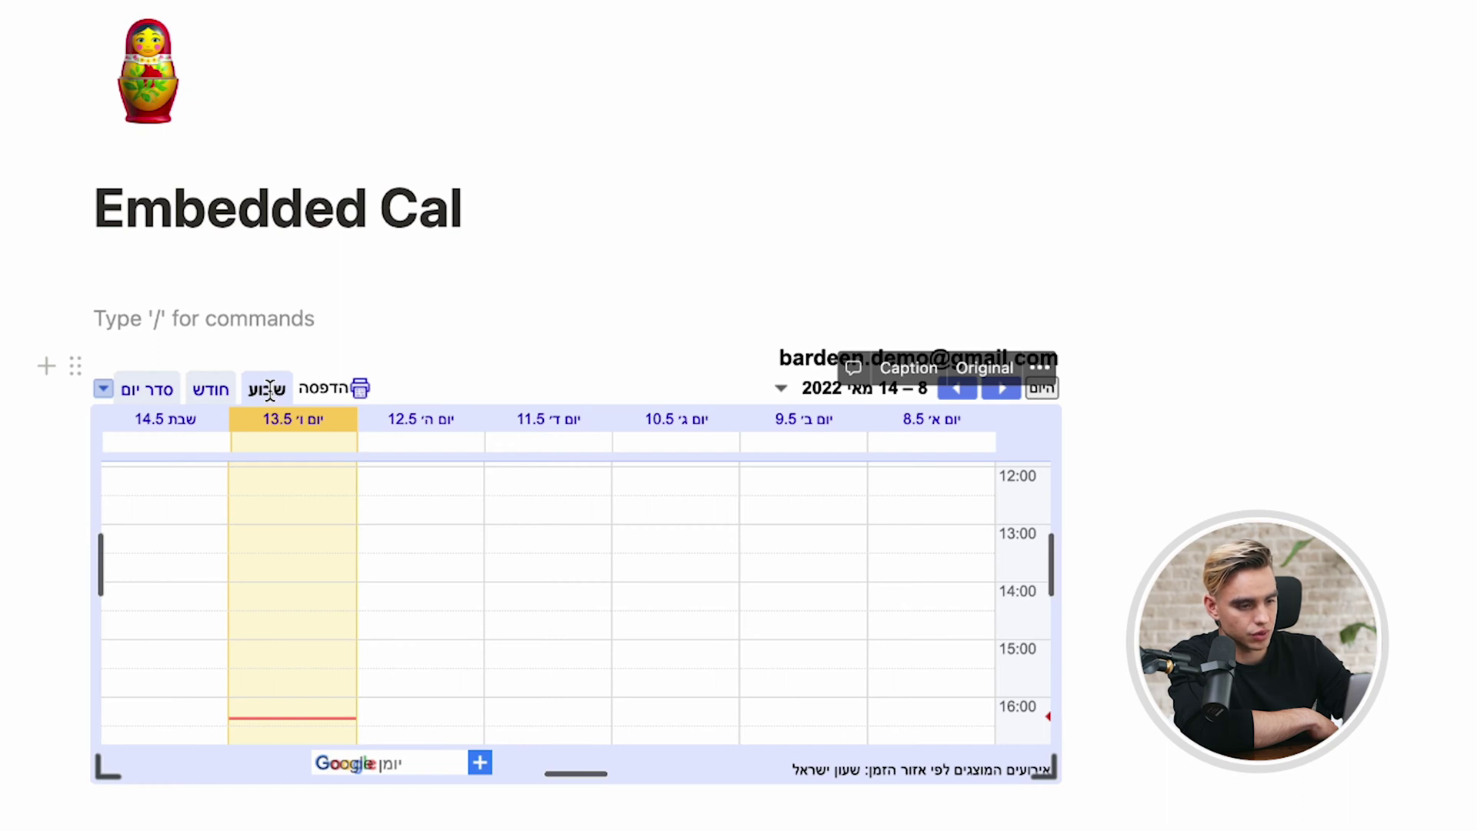
pyautogui.click(138, 392)
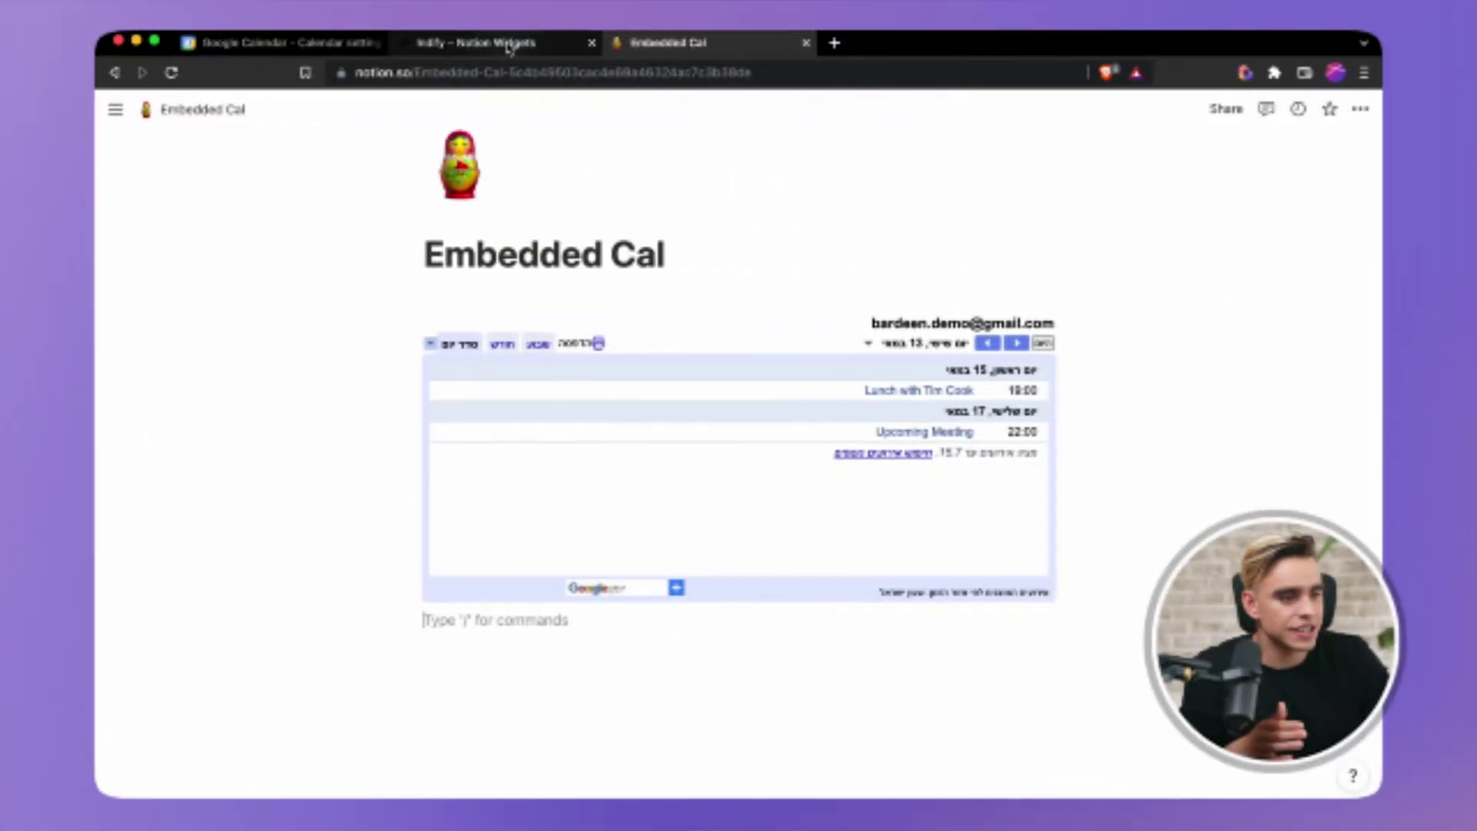
pyautogui.click(506, 44)
pyautogui.scroll(-3, 906, 461)
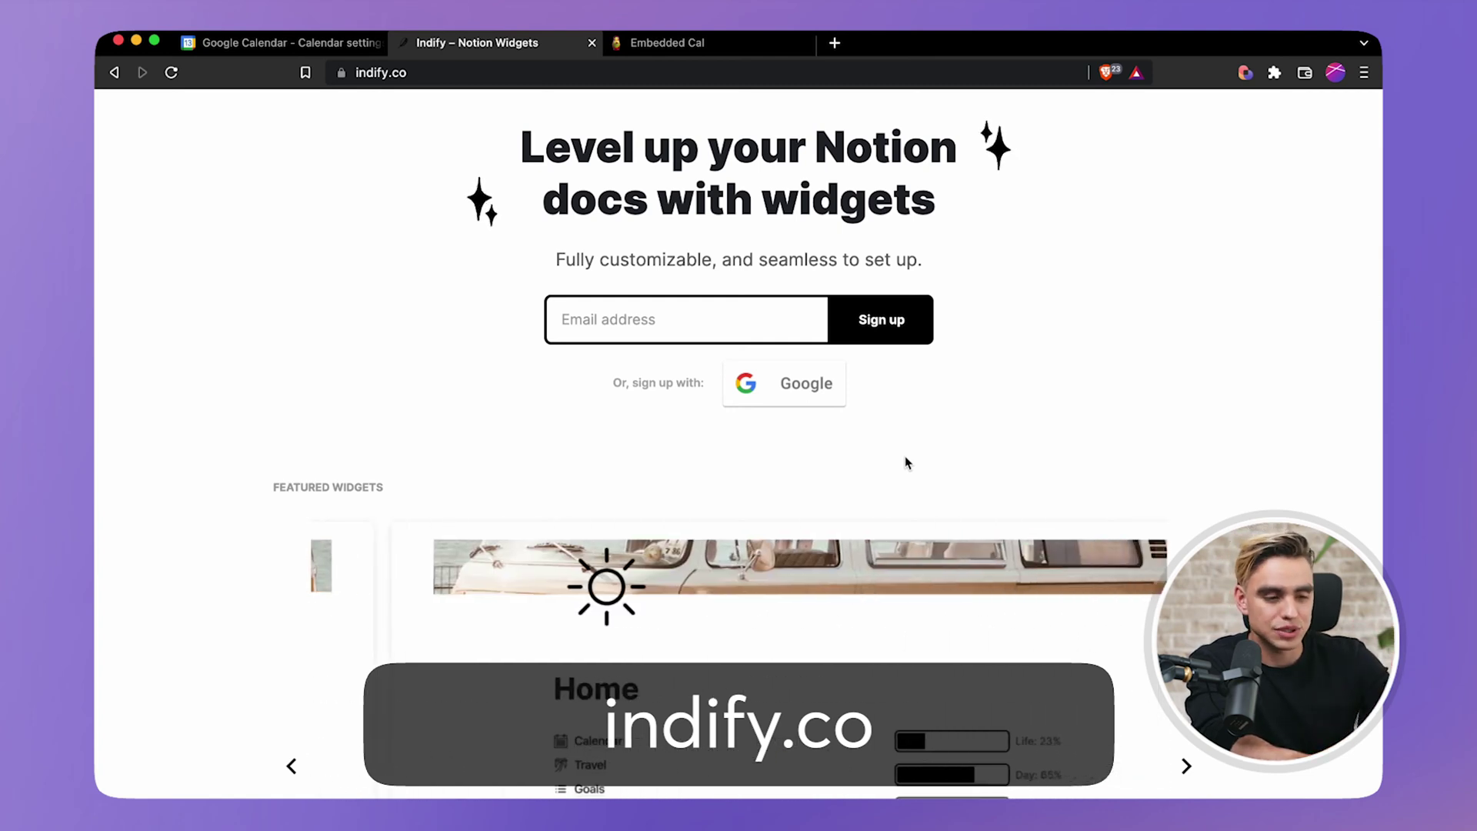
pyautogui.scroll(-2, 906, 461)
pyautogui.scroll(-4, 906, 461)
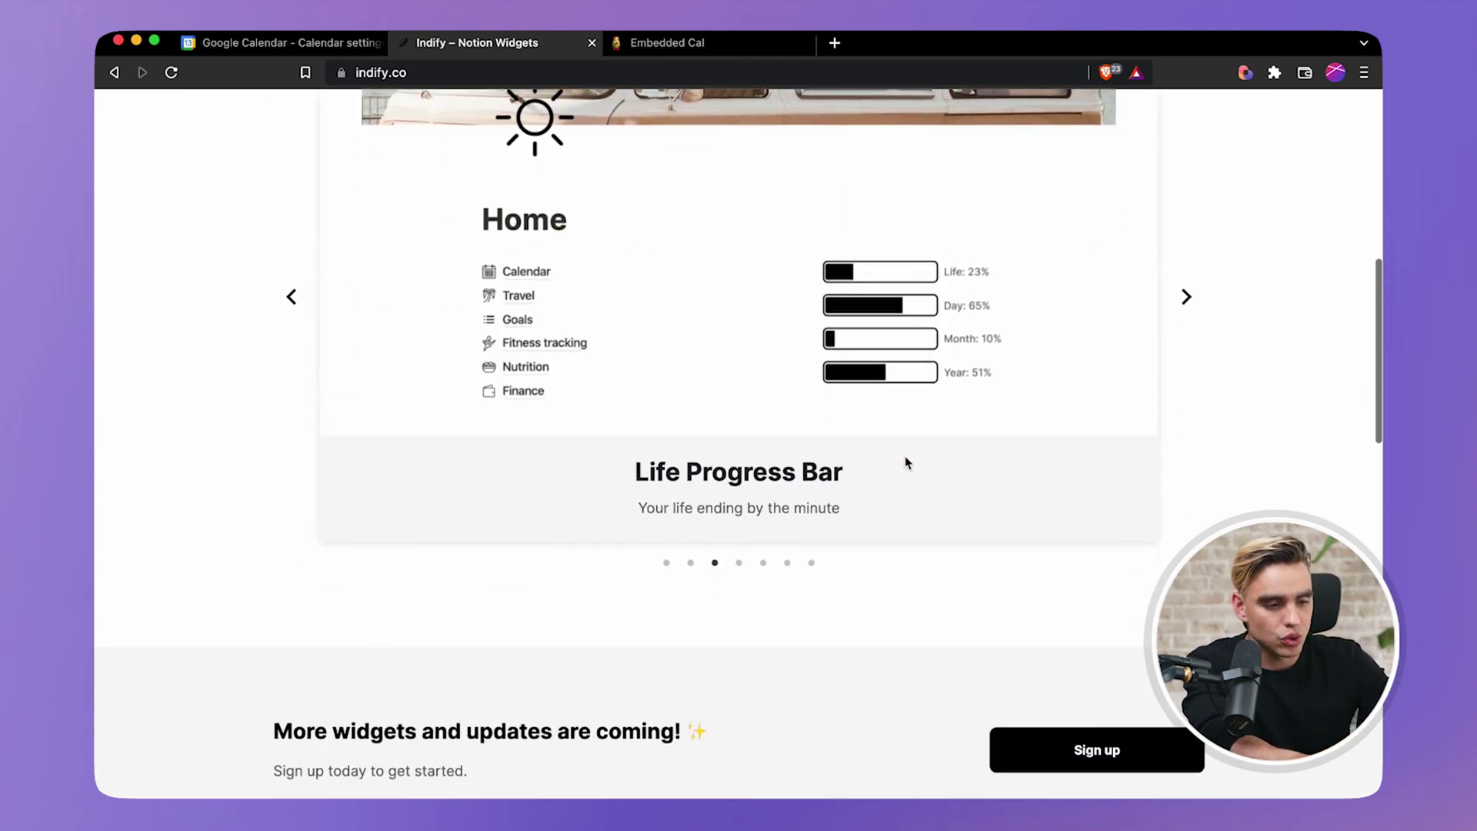
pyautogui.scroll(-8, 906, 461)
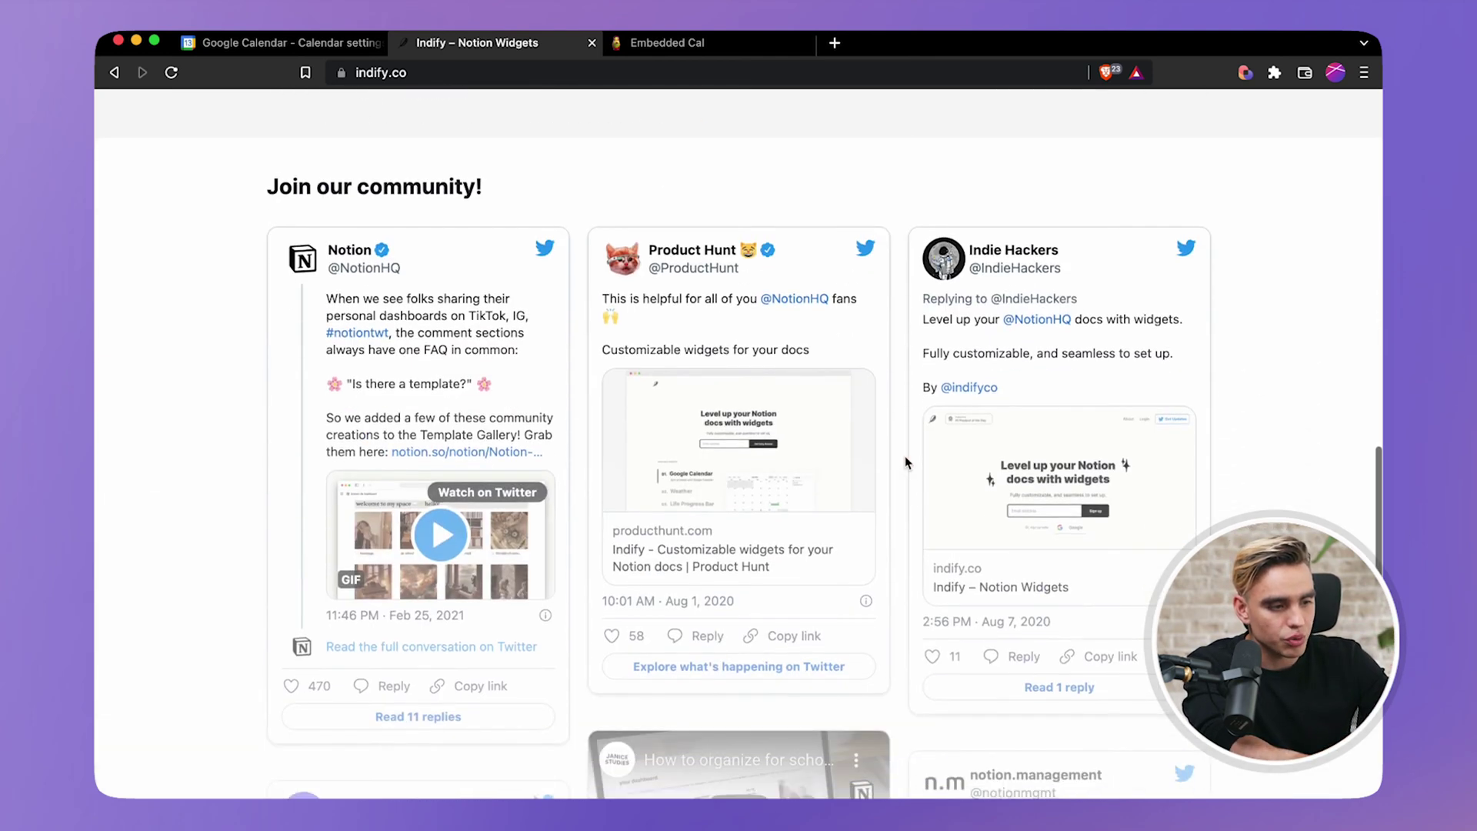
pyautogui.scroll(15, 906, 462)
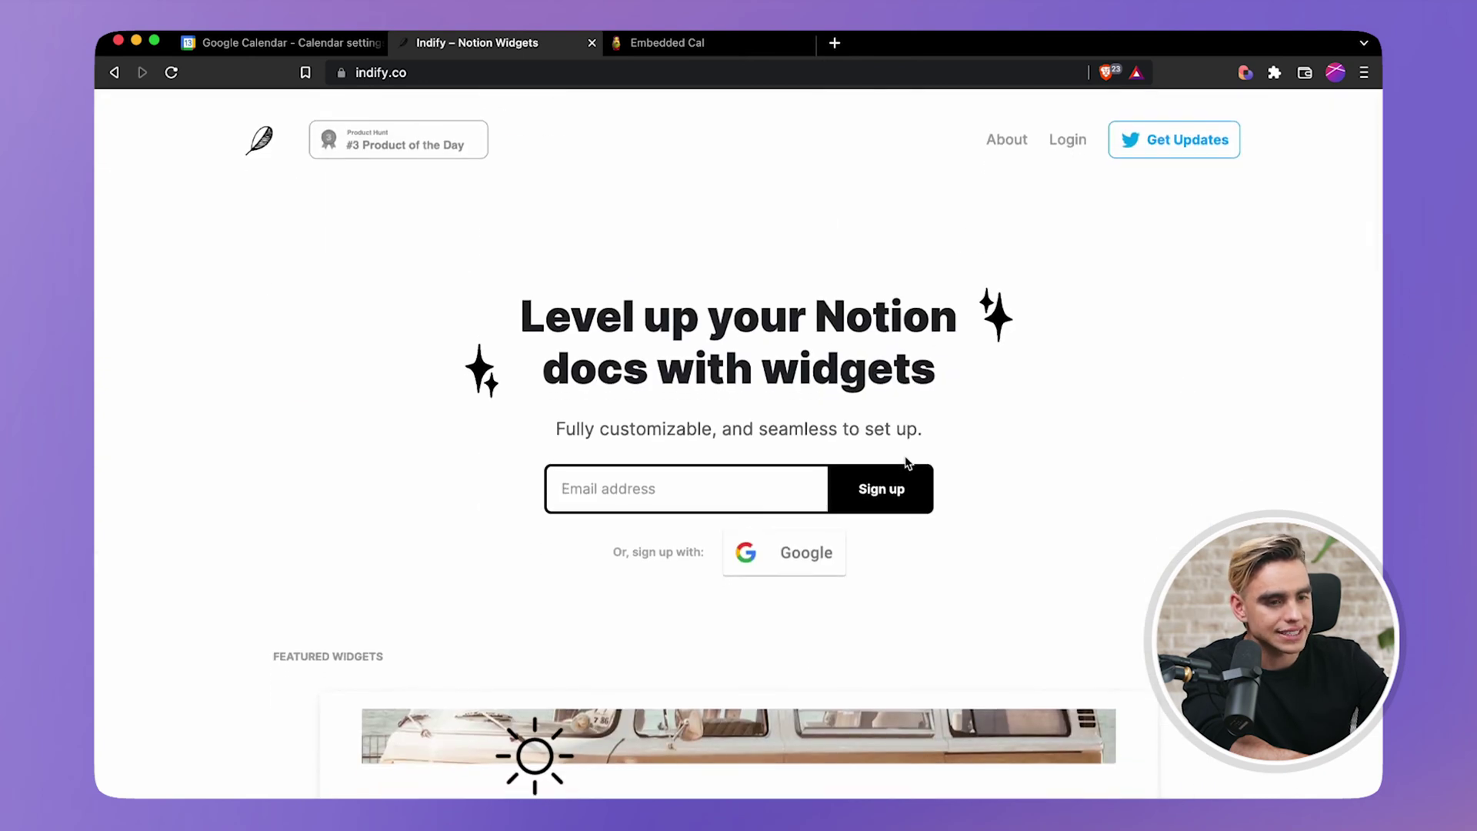
pyautogui.scroll(-1, 864, 593)
# - Sign up to Indify with a Google account and close the 'You're in!' and notification popups
pyautogui.click(769, 514)
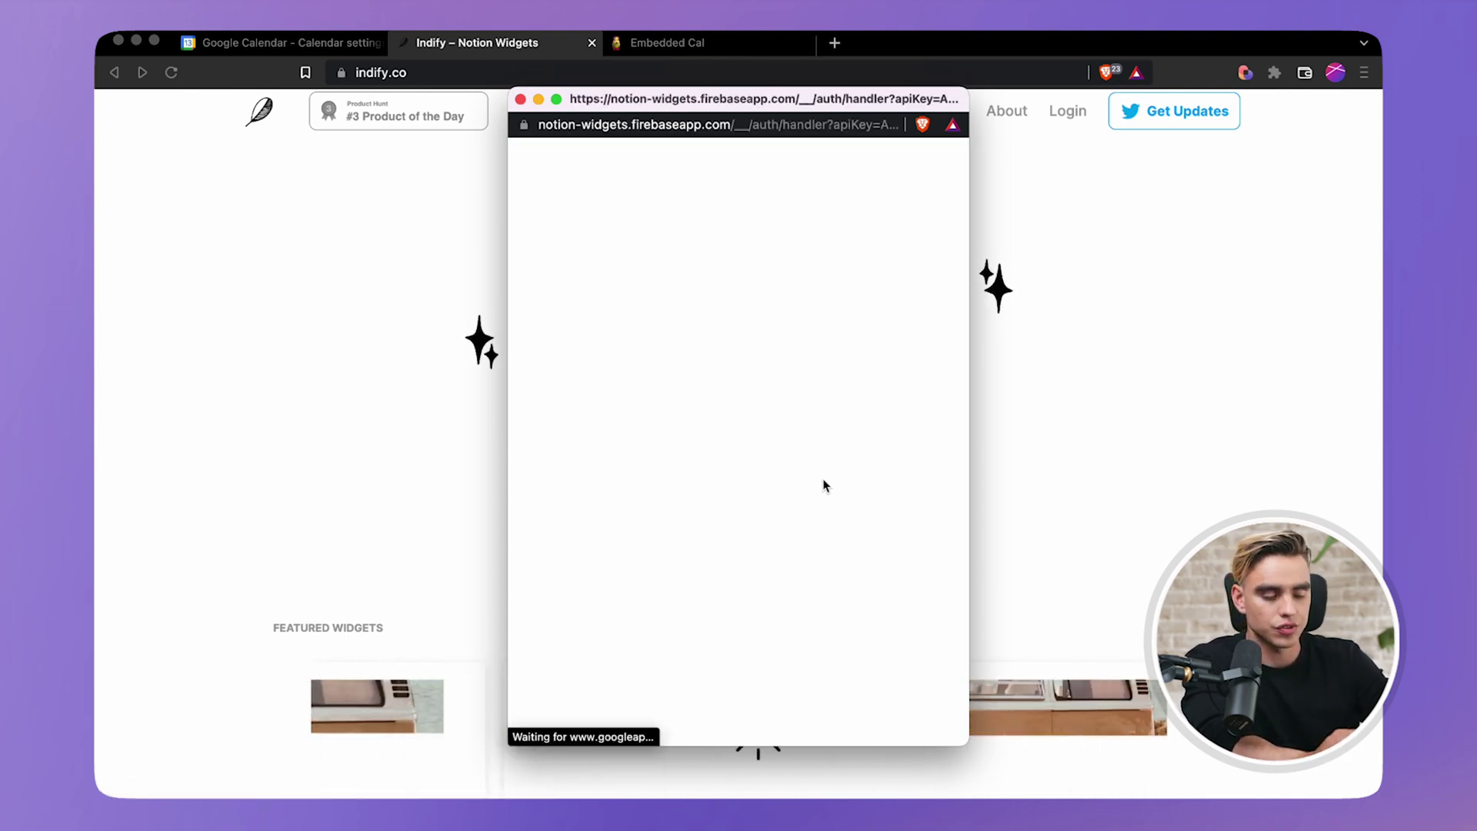
pyautogui.click(750, 321)
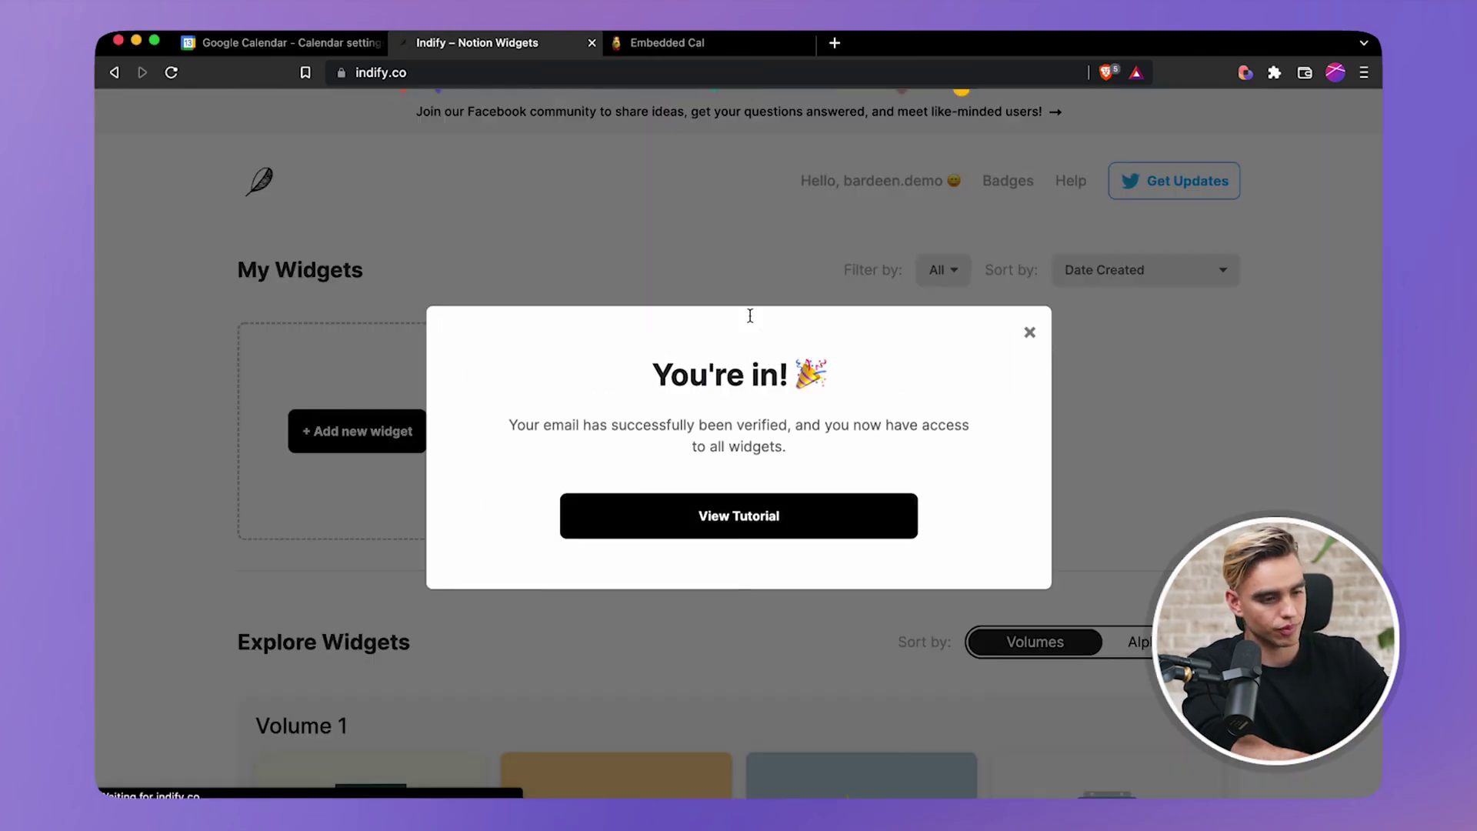
pyautogui.click(1027, 332)
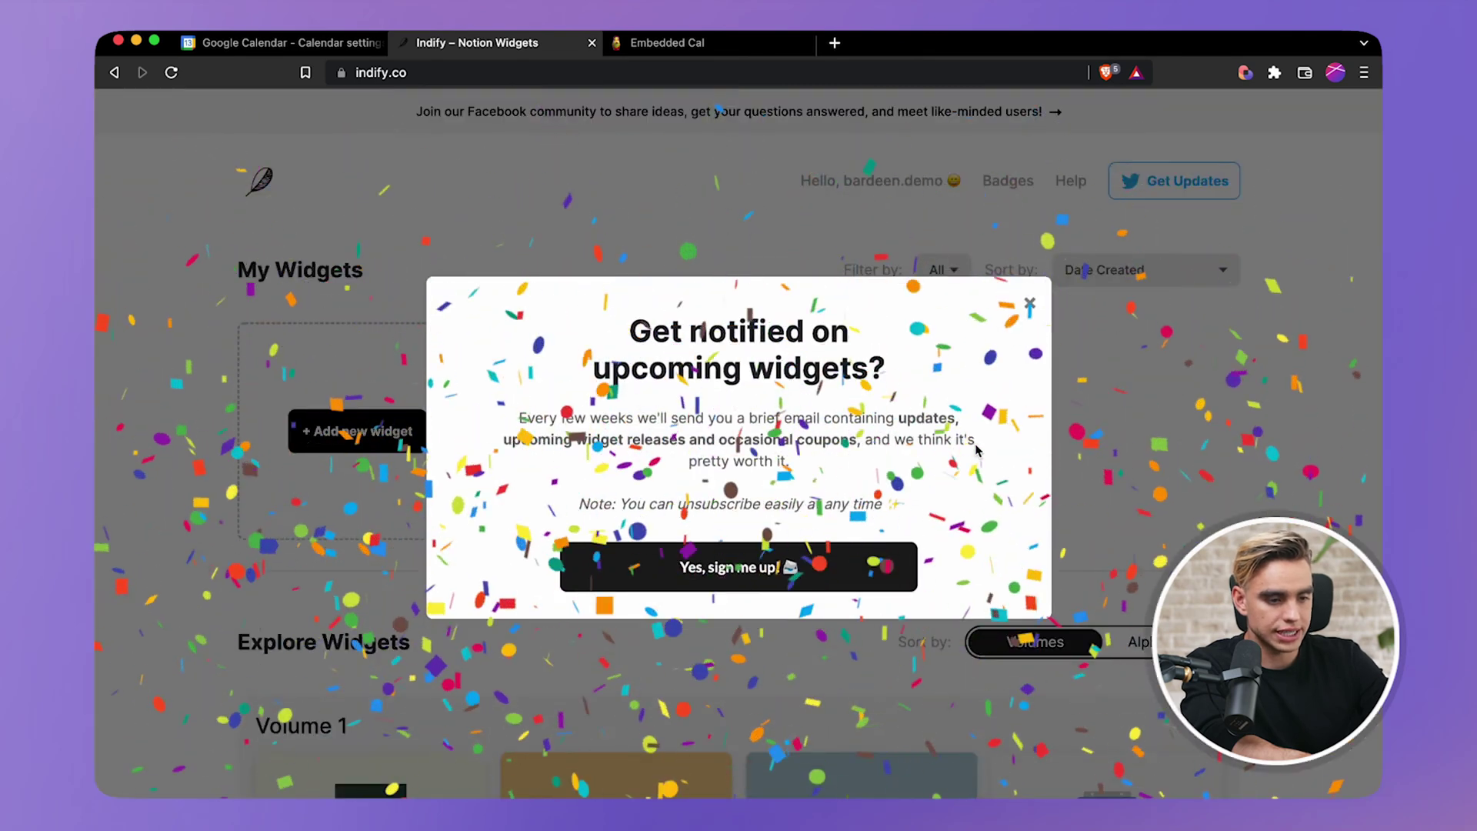
pyautogui.click(1030, 302)
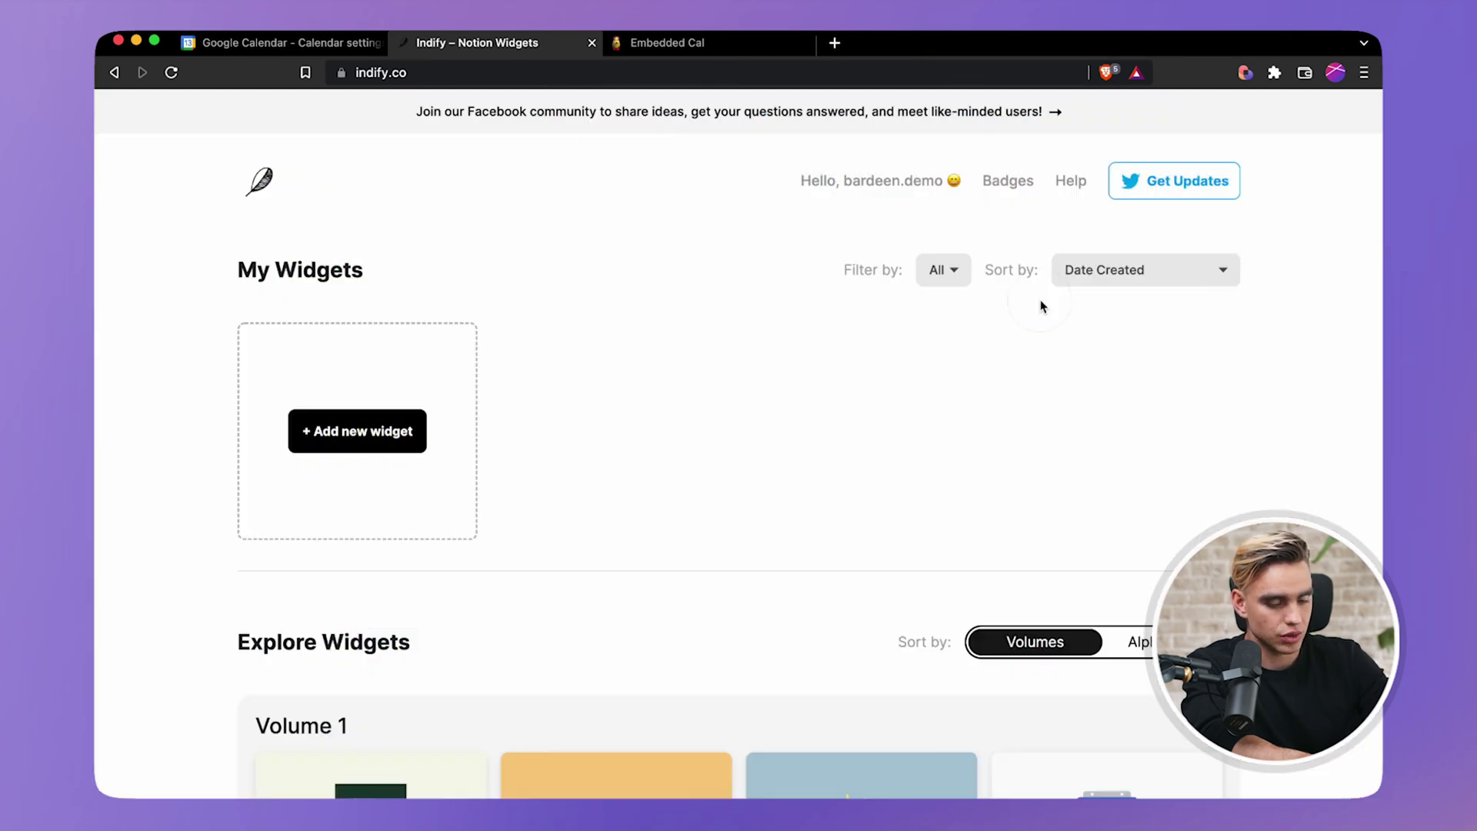
pyautogui.scroll(-6, 1055, 376)
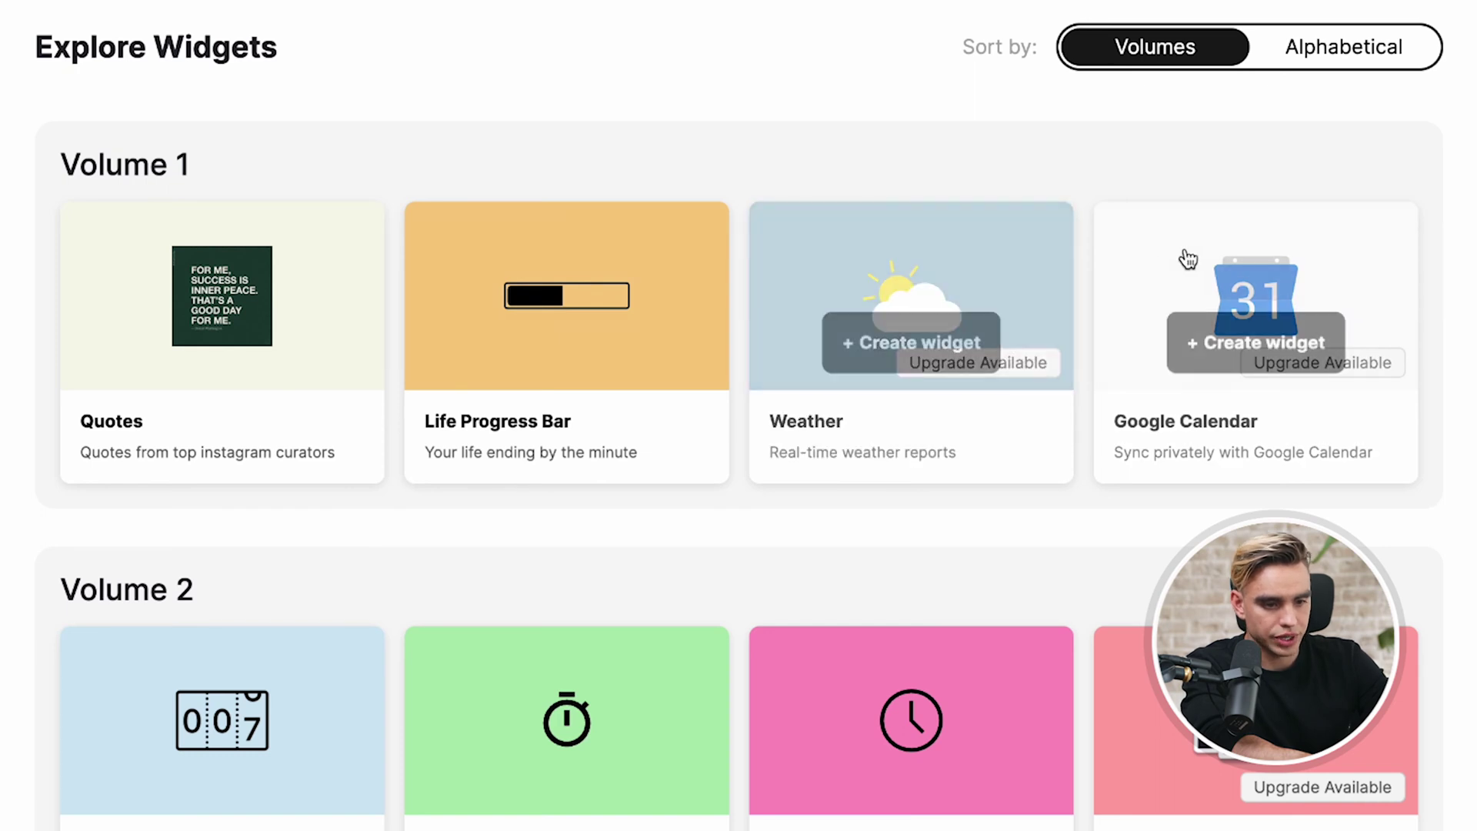
# - Create a Google Calendar widget named 'Demo Calendar'
pyautogui.click(1231, 331)
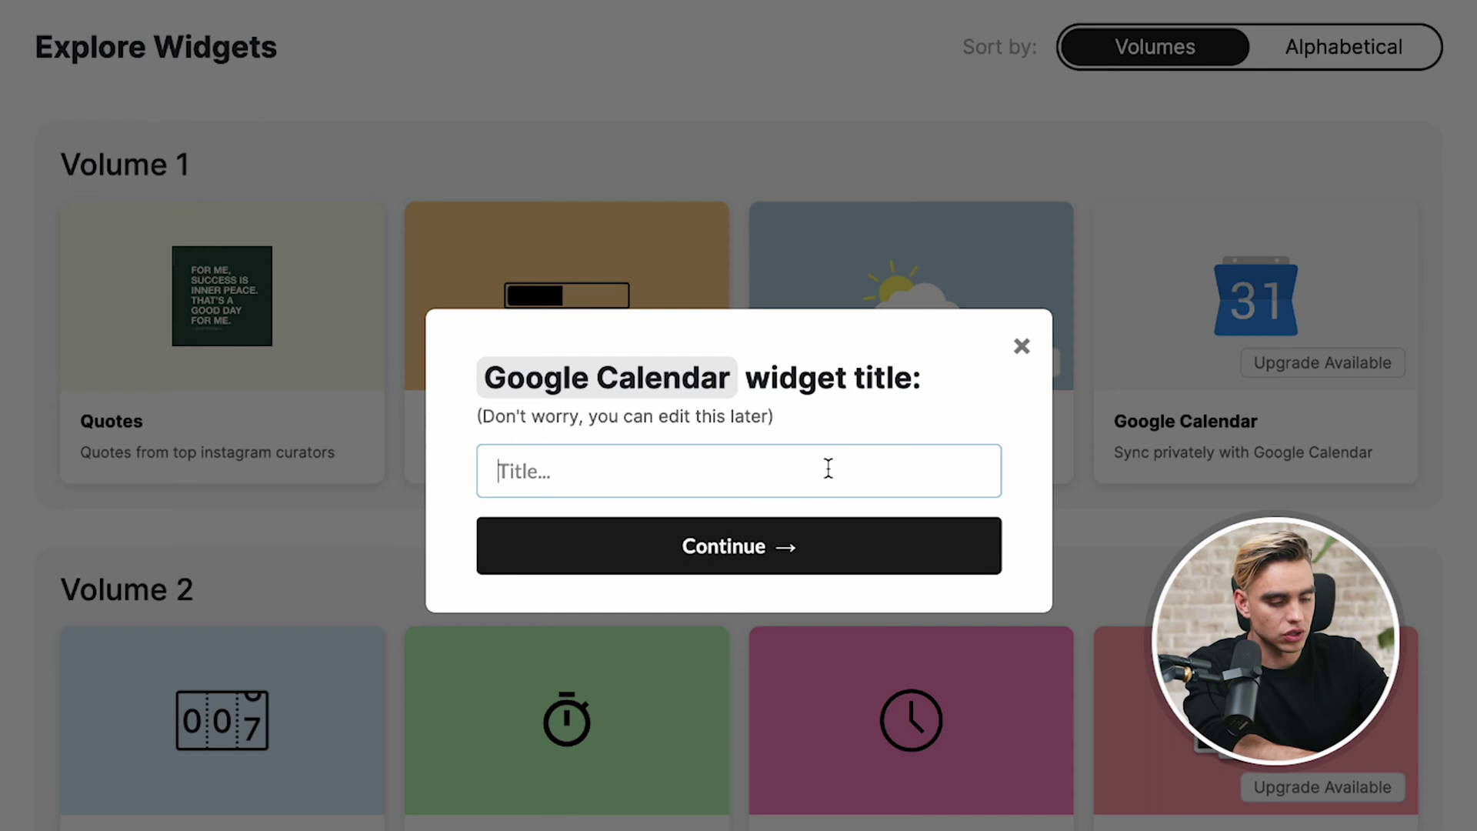
pyautogui.write('Demo Calend')
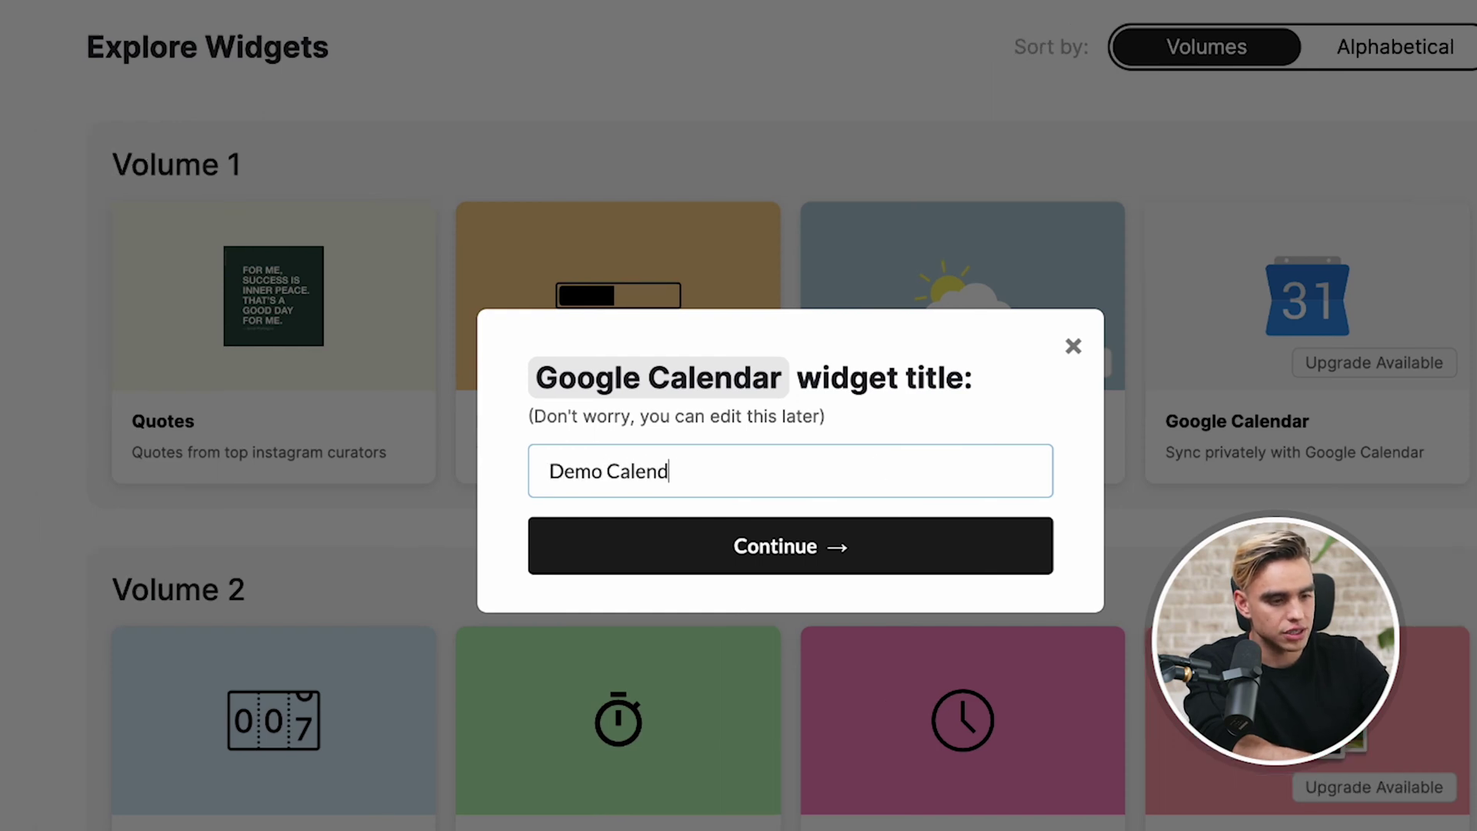
pyautogui.write('ar')
pyautogui.press('Return')
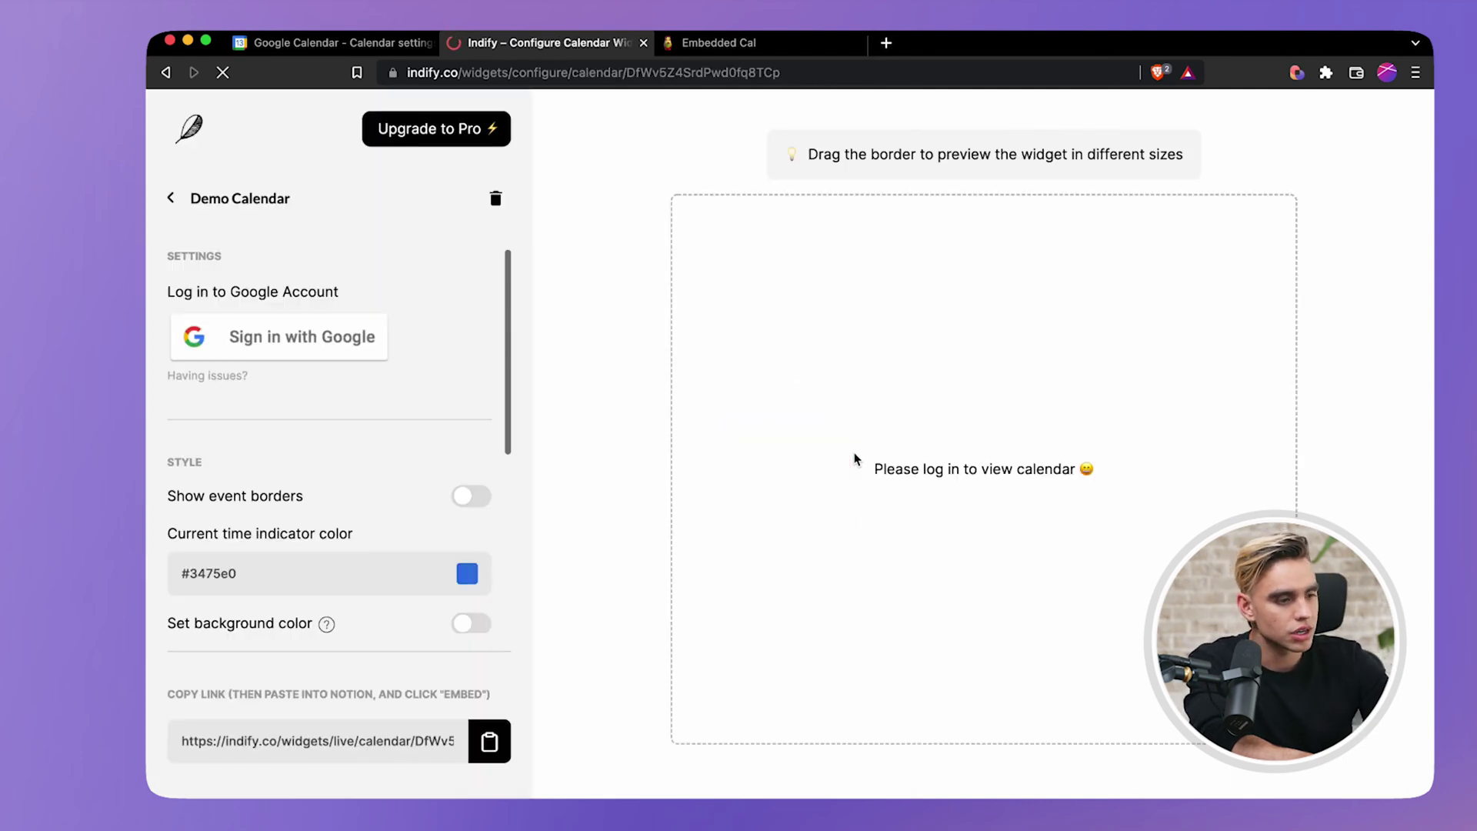
# - Sign the Demo Calendar widget in with Google, granting calendar access, and close the login popup
pyautogui.click(346, 337)
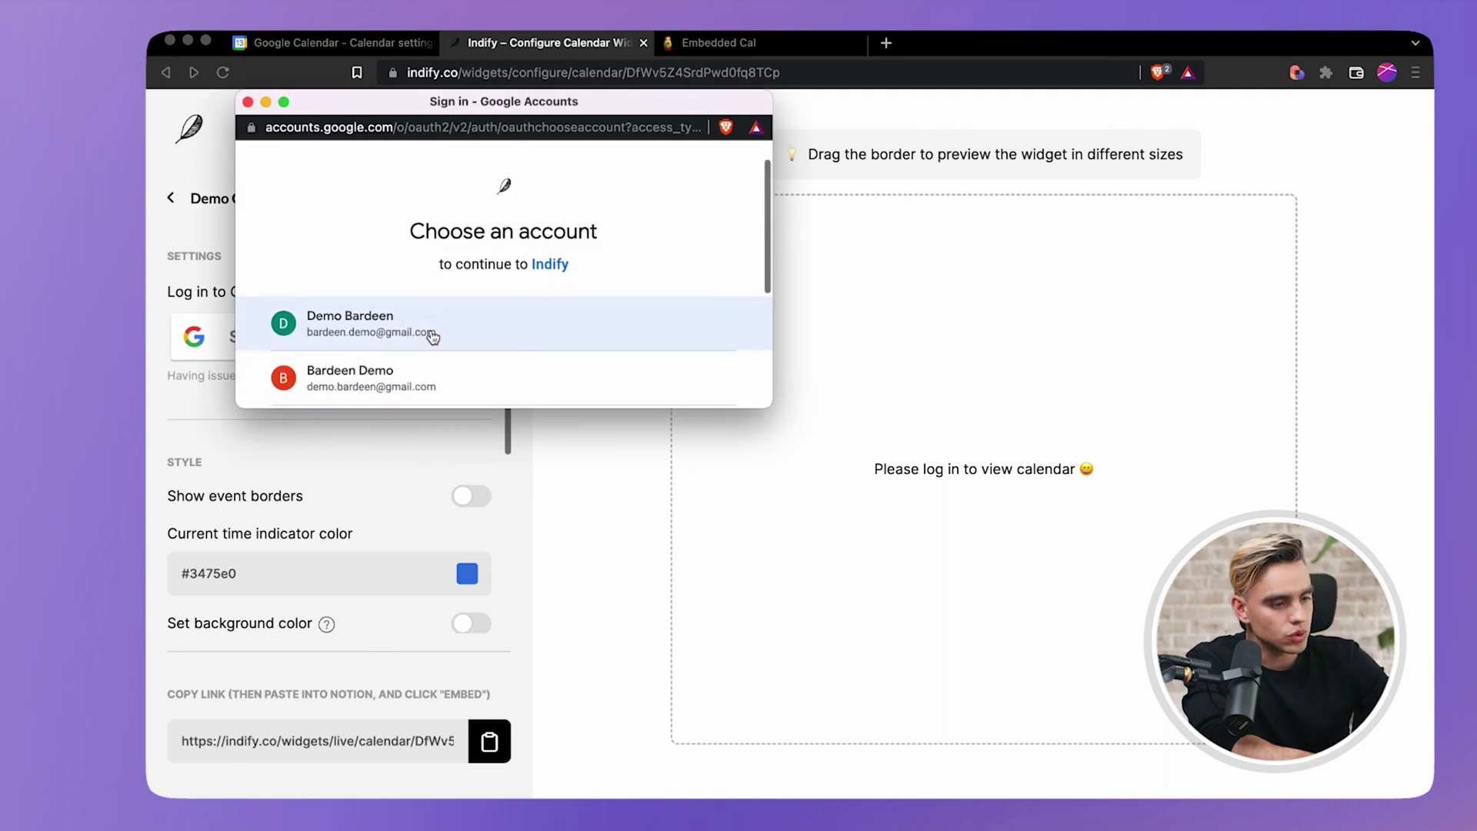
pyautogui.click(431, 333)
pyautogui.scroll(-5, 577, 308)
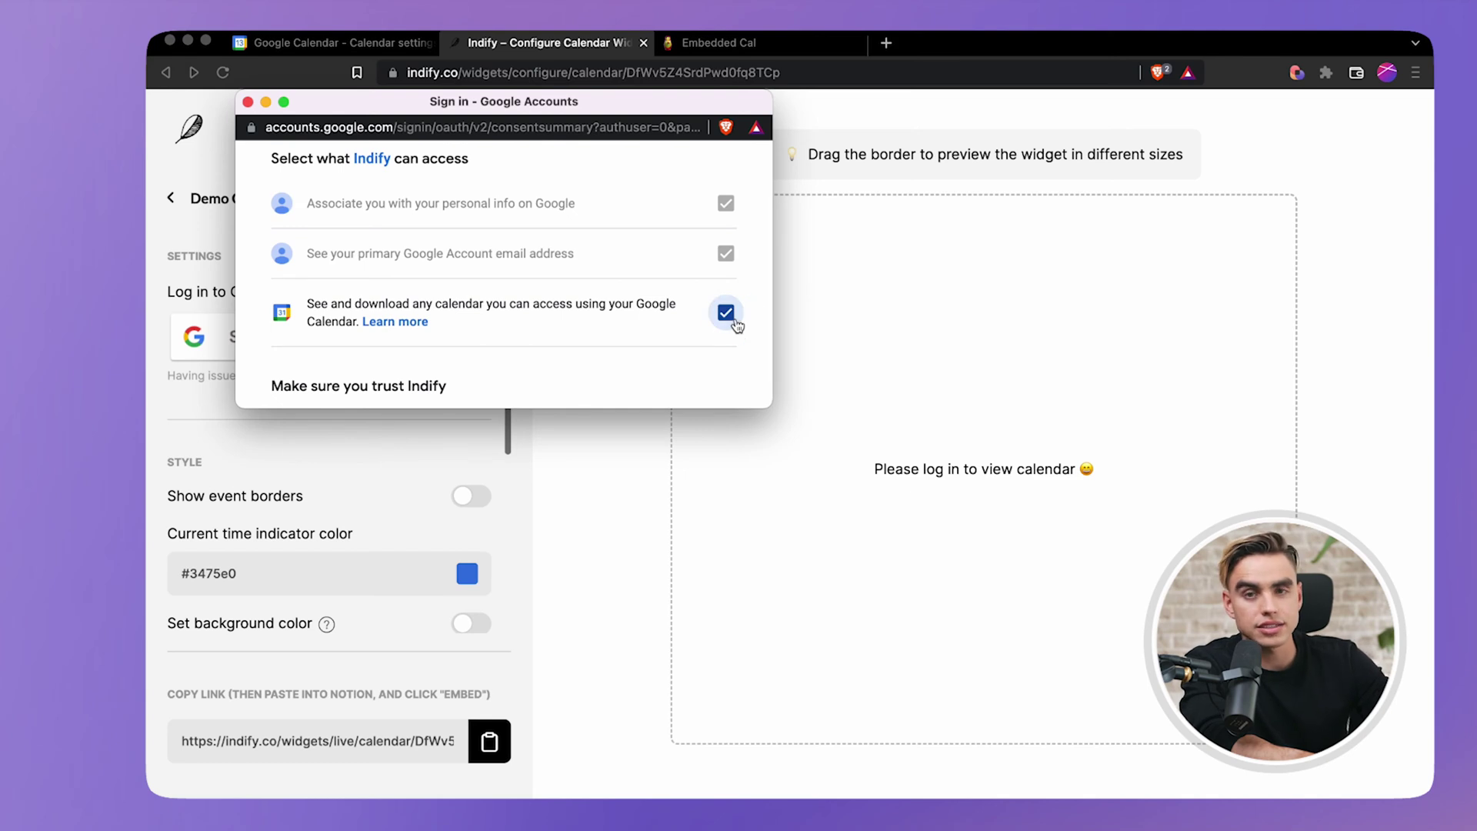
pyautogui.scroll(-3, 737, 326)
pyautogui.click(666, 388)
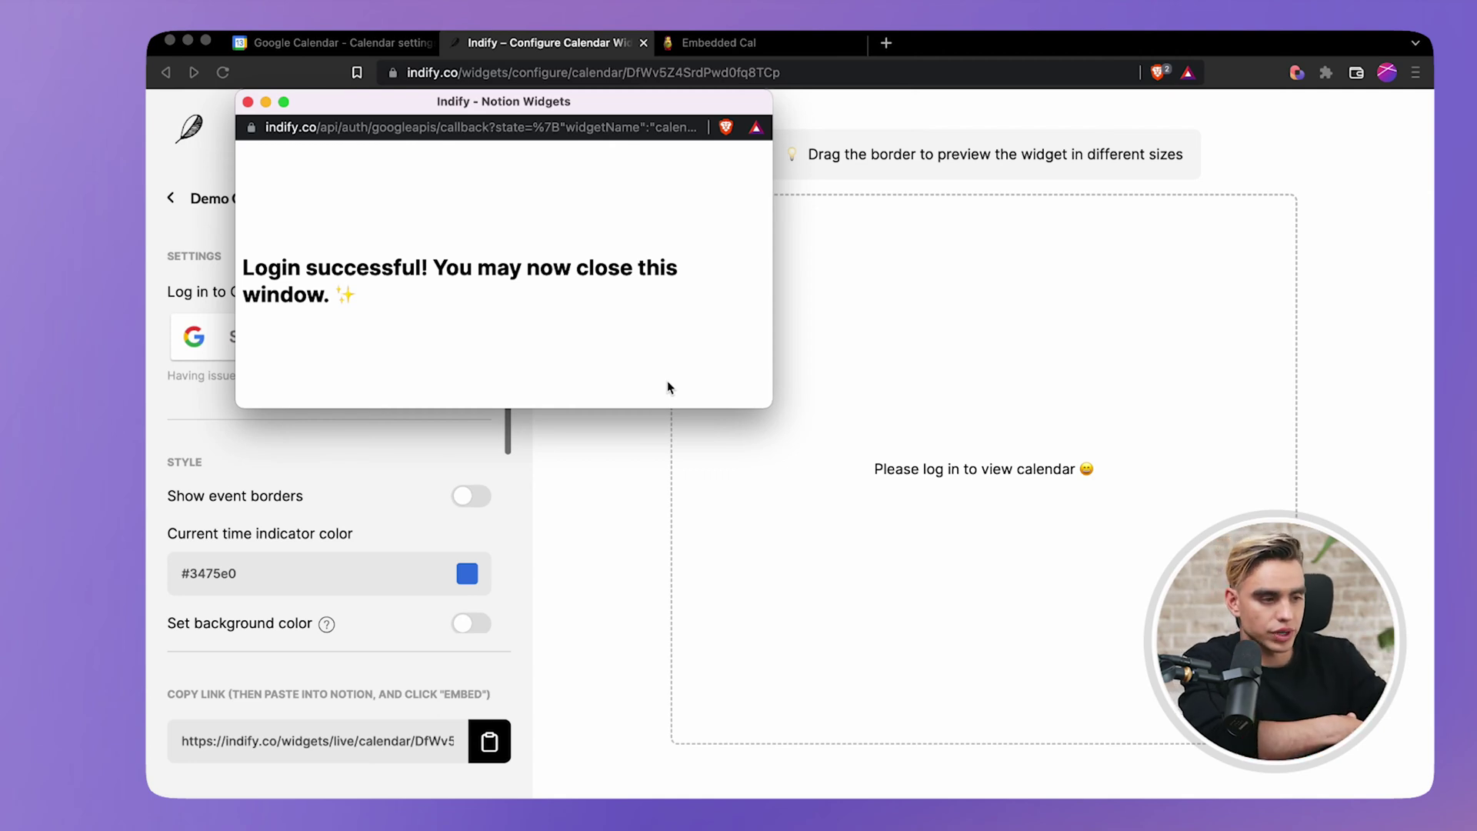
pyautogui.click(247, 103)
# - Keep the account's main calendar chosen in Select Calendar
pyautogui.scroll(-2, 491, 433)
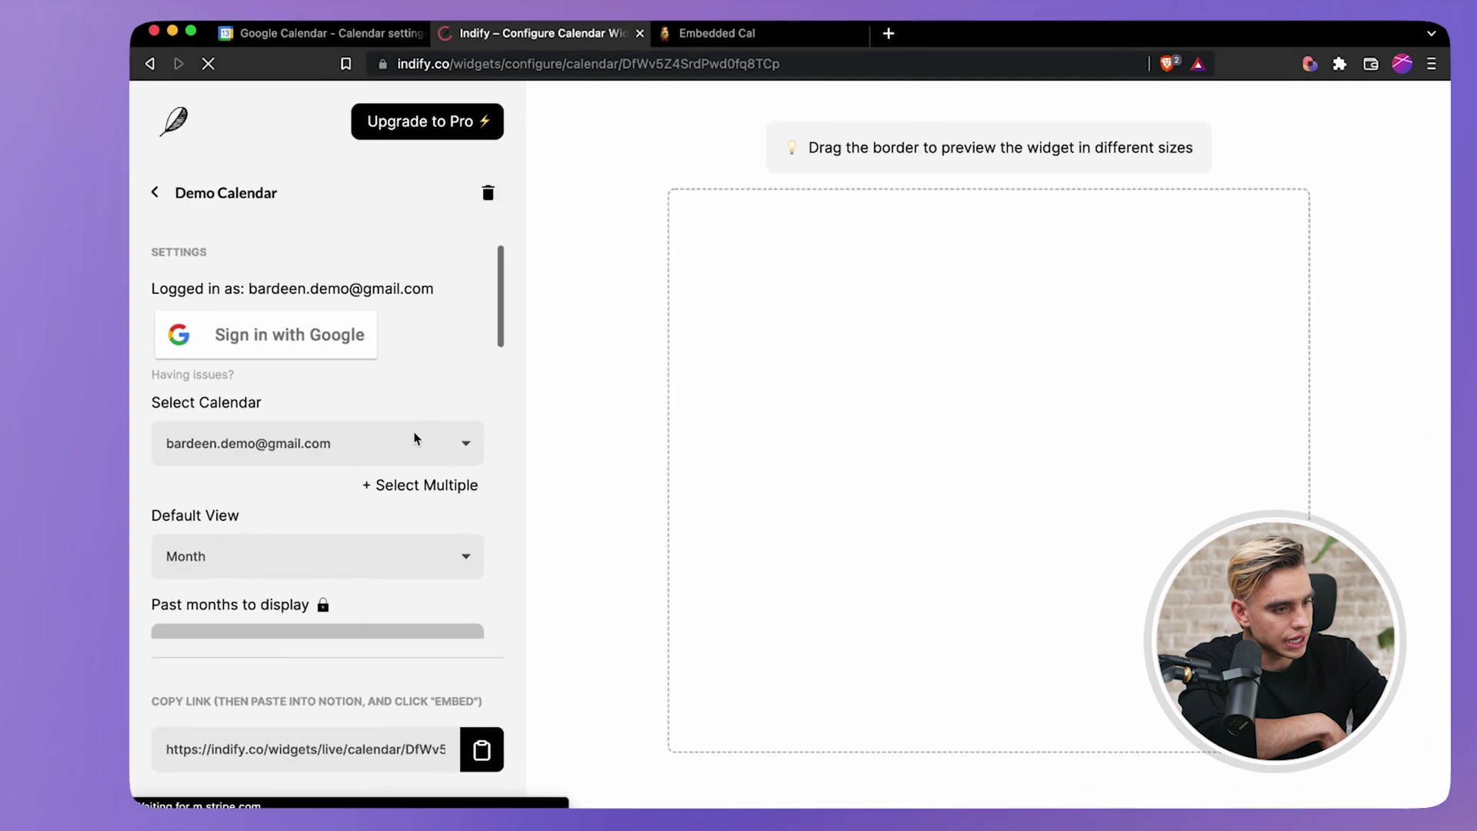
pyautogui.click(461, 455)
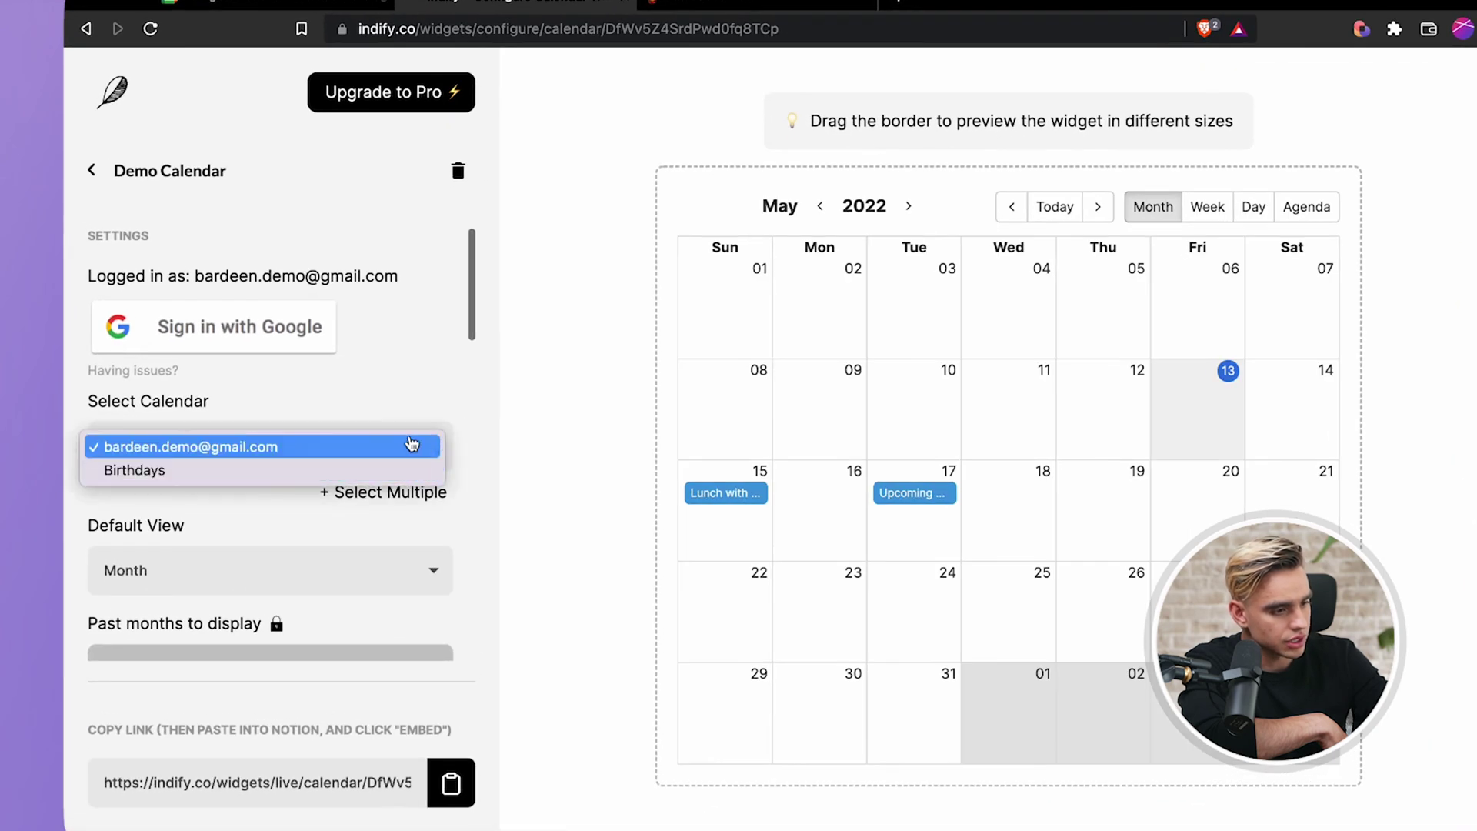
pyautogui.click(419, 405)
# - Set the widget's Default View to Week
pyautogui.scroll(-2, 436, 527)
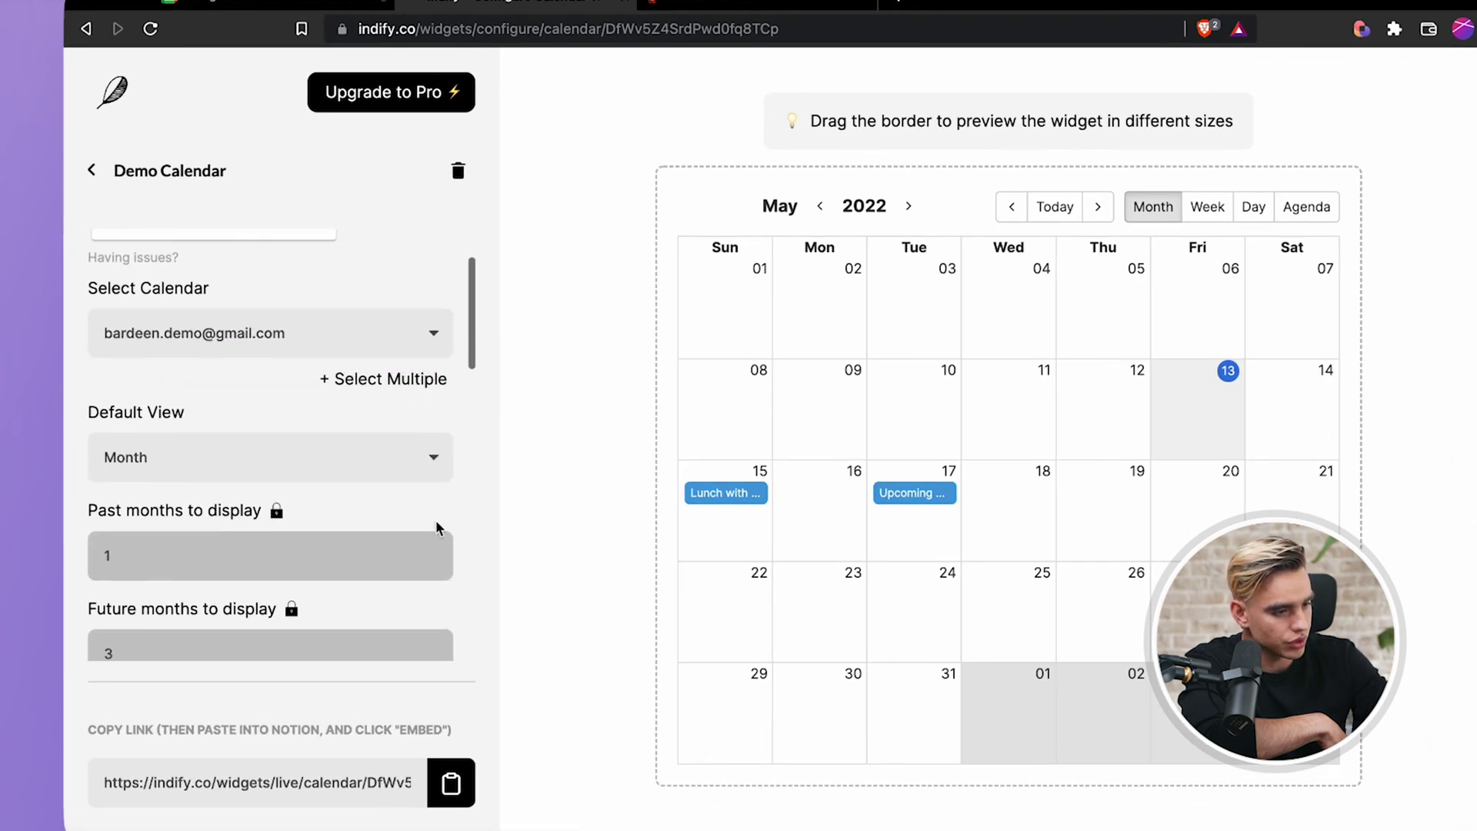
pyautogui.scroll(-1, 397, 404)
pyautogui.click(397, 404)
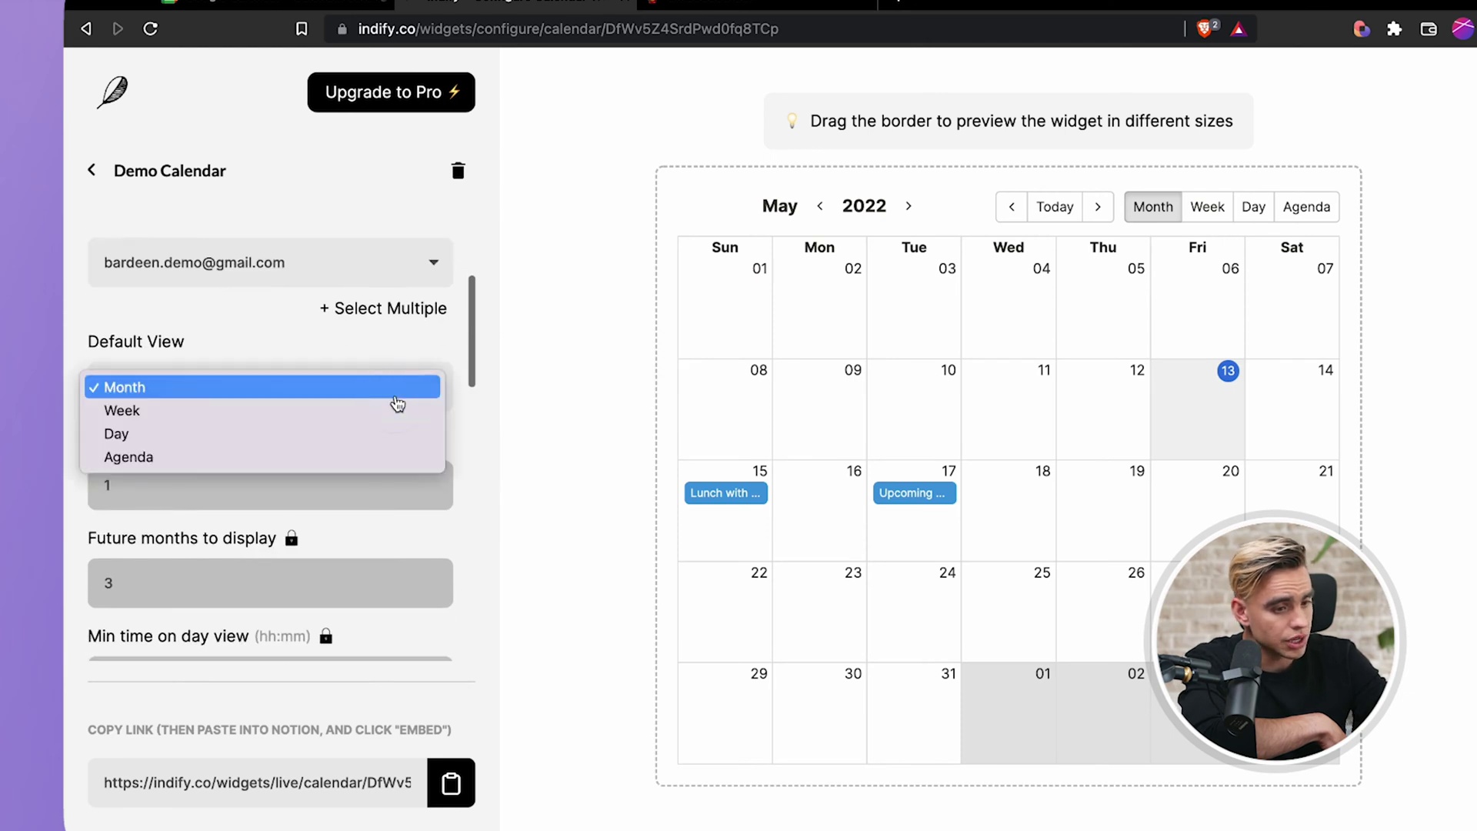
pyautogui.click(378, 420)
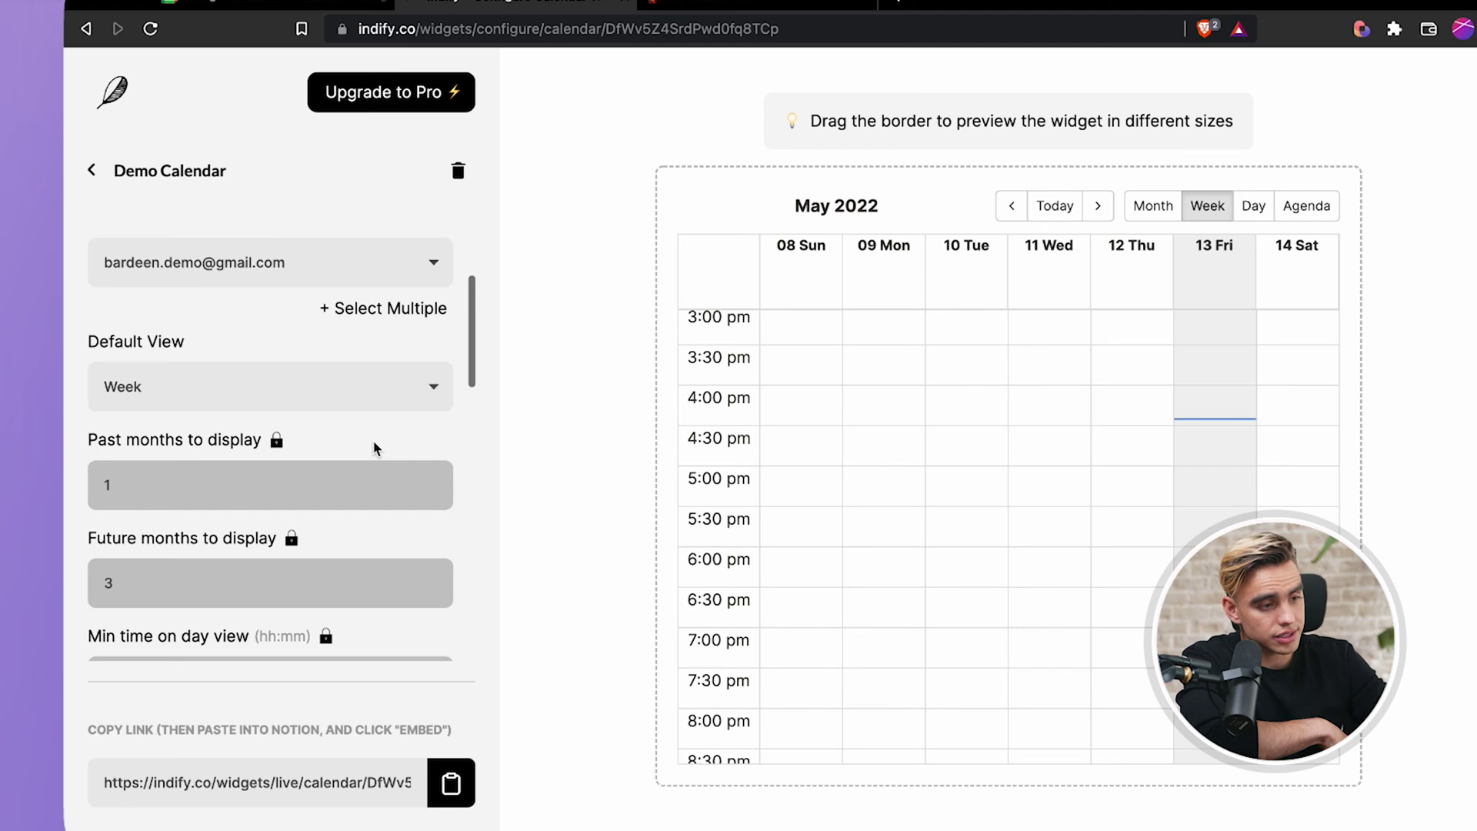
pyautogui.moveTo(275, 444)
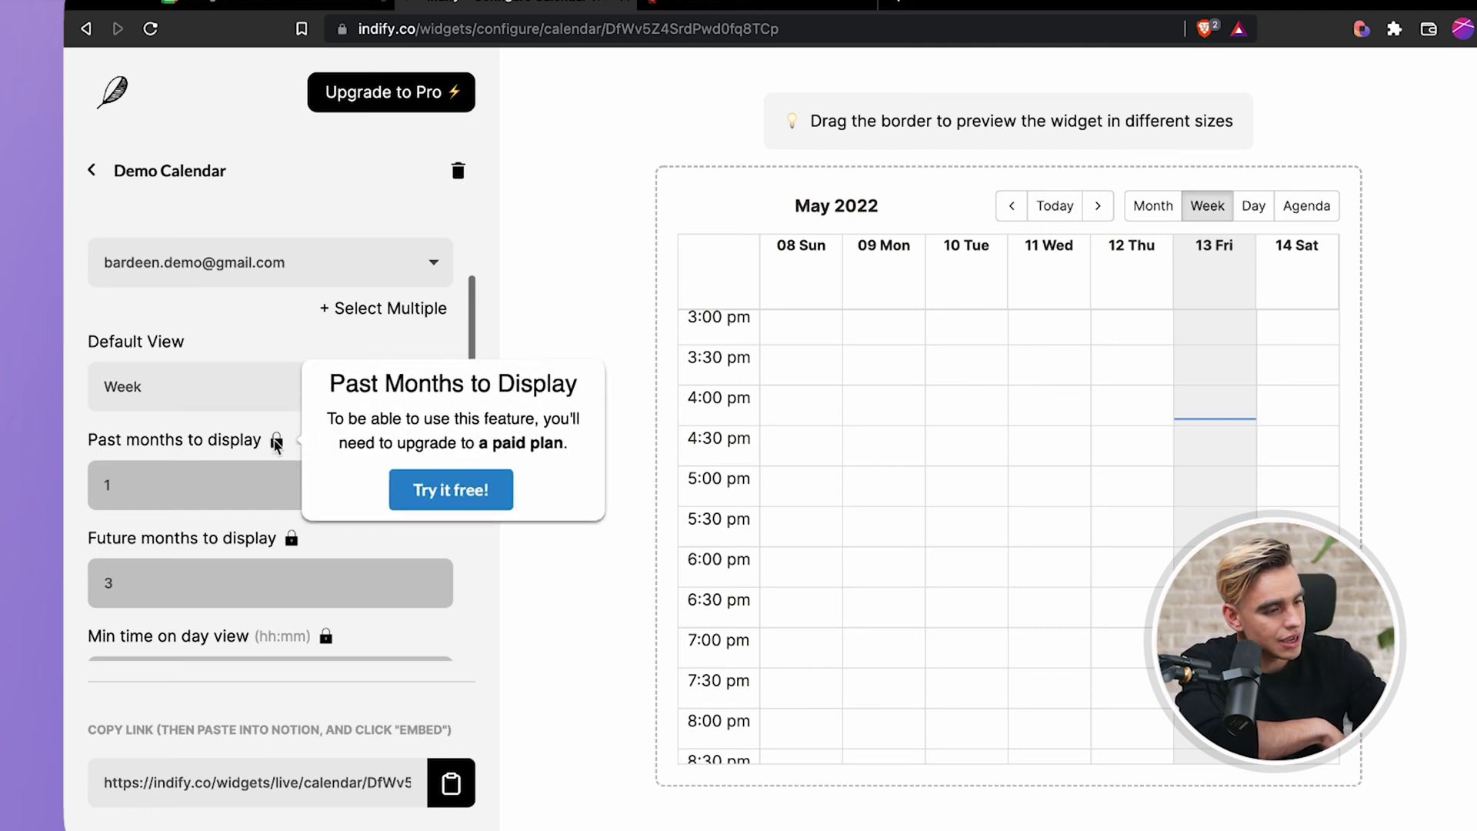
pyautogui.scroll(-5, 275, 444)
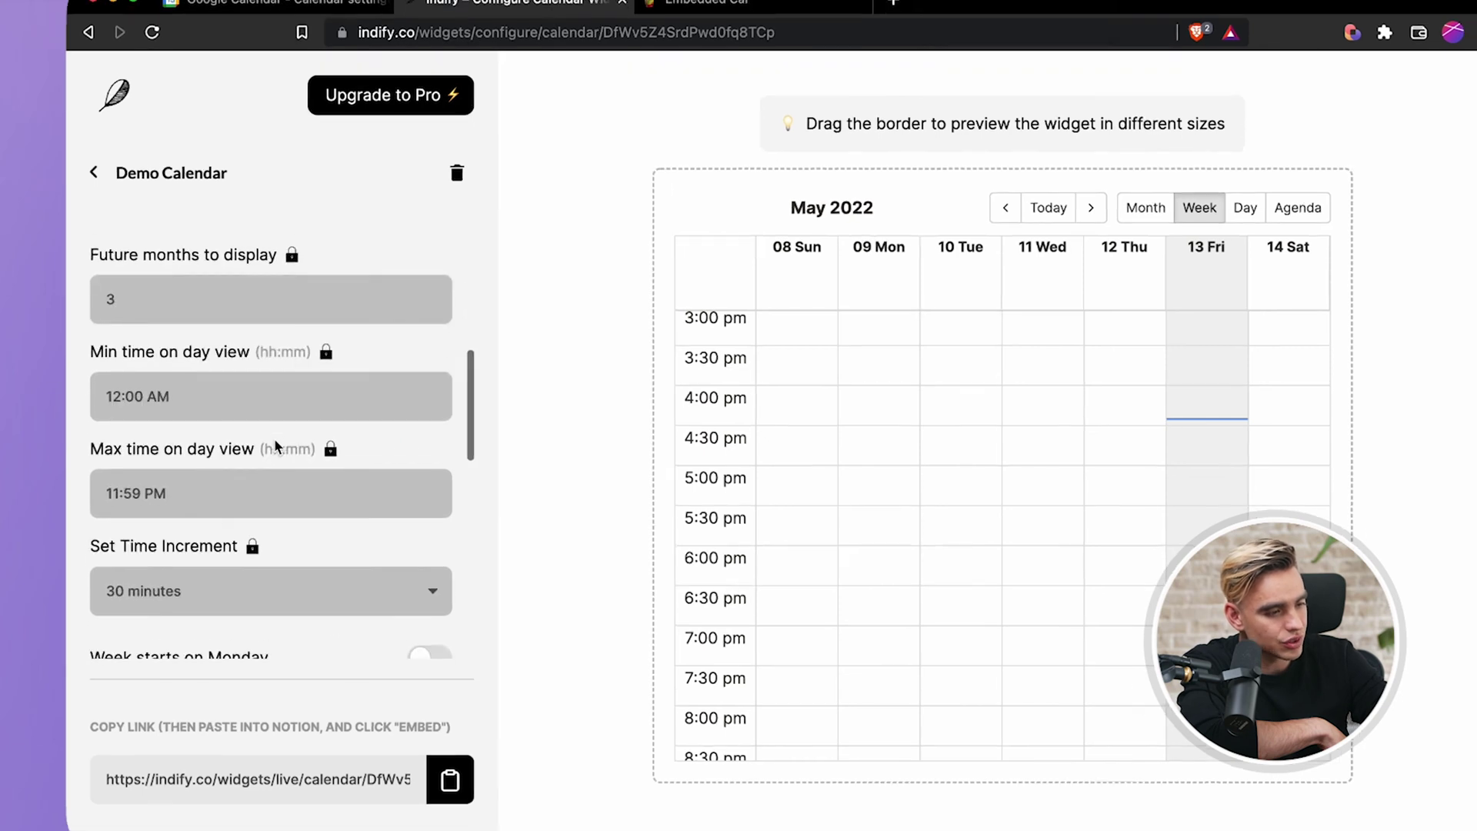
pyautogui.scroll(-2, 279, 437)
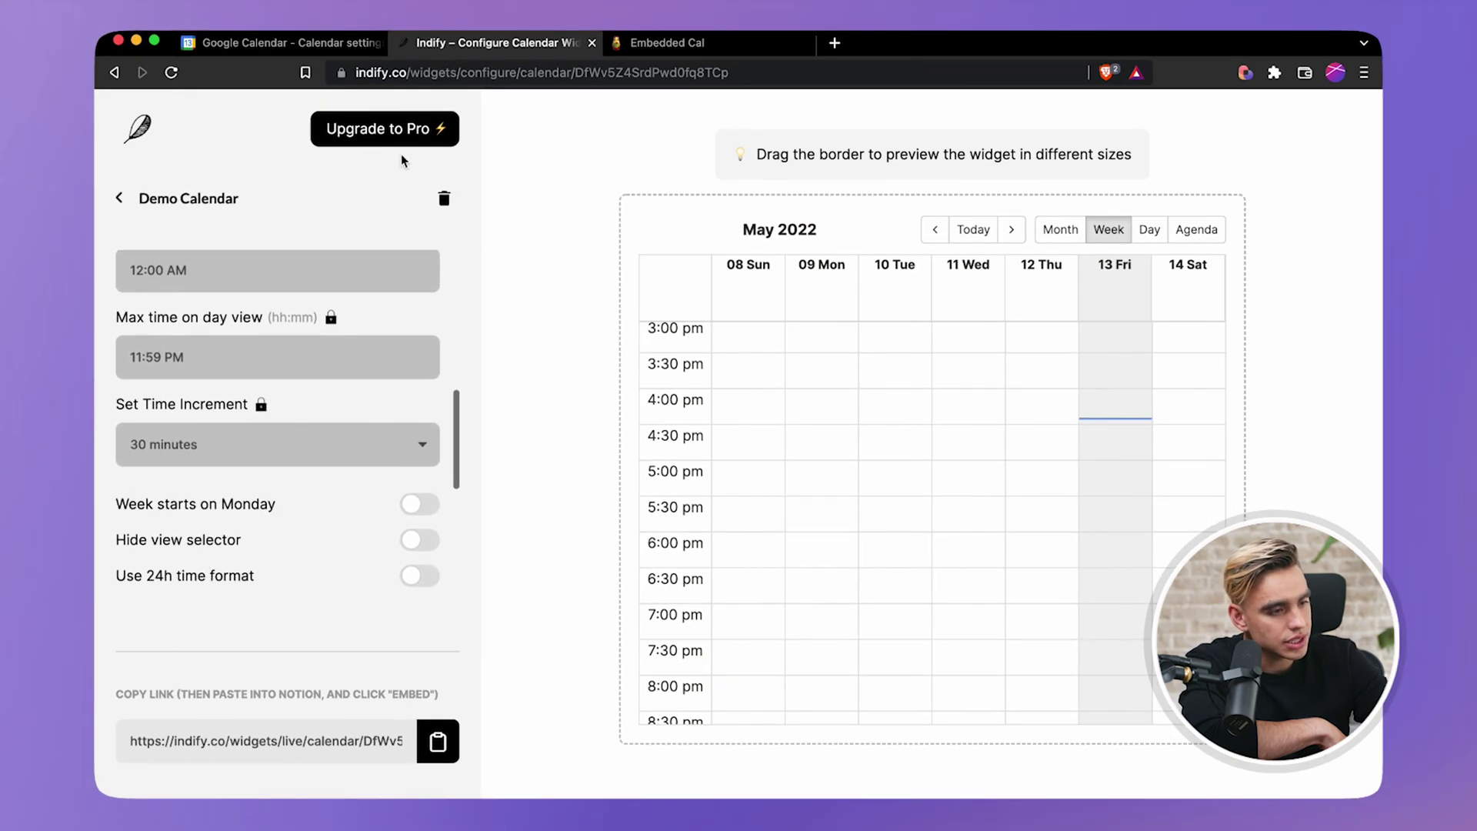
pyautogui.click(403, 127)
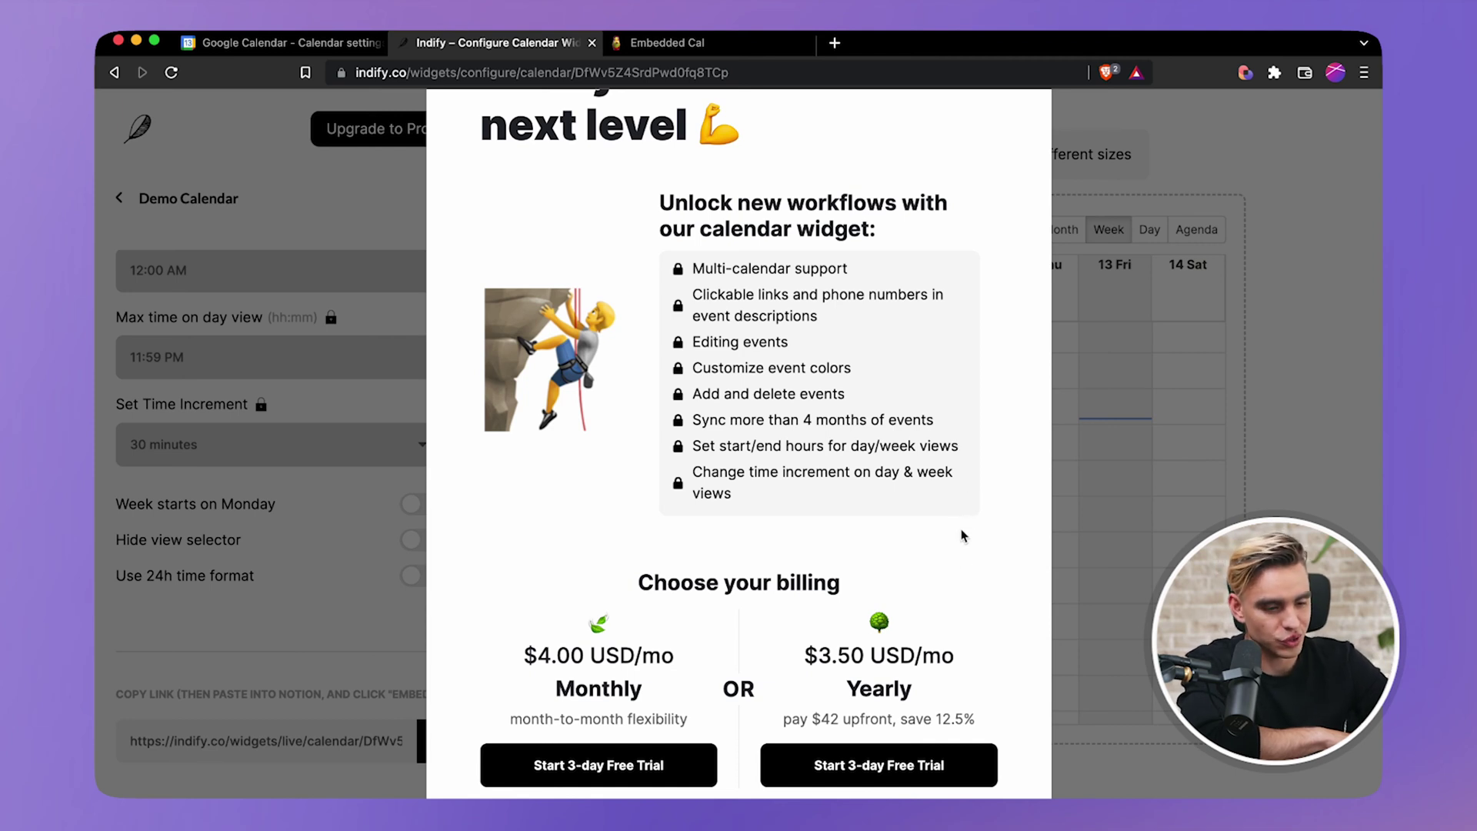
pyautogui.click(1127, 640)
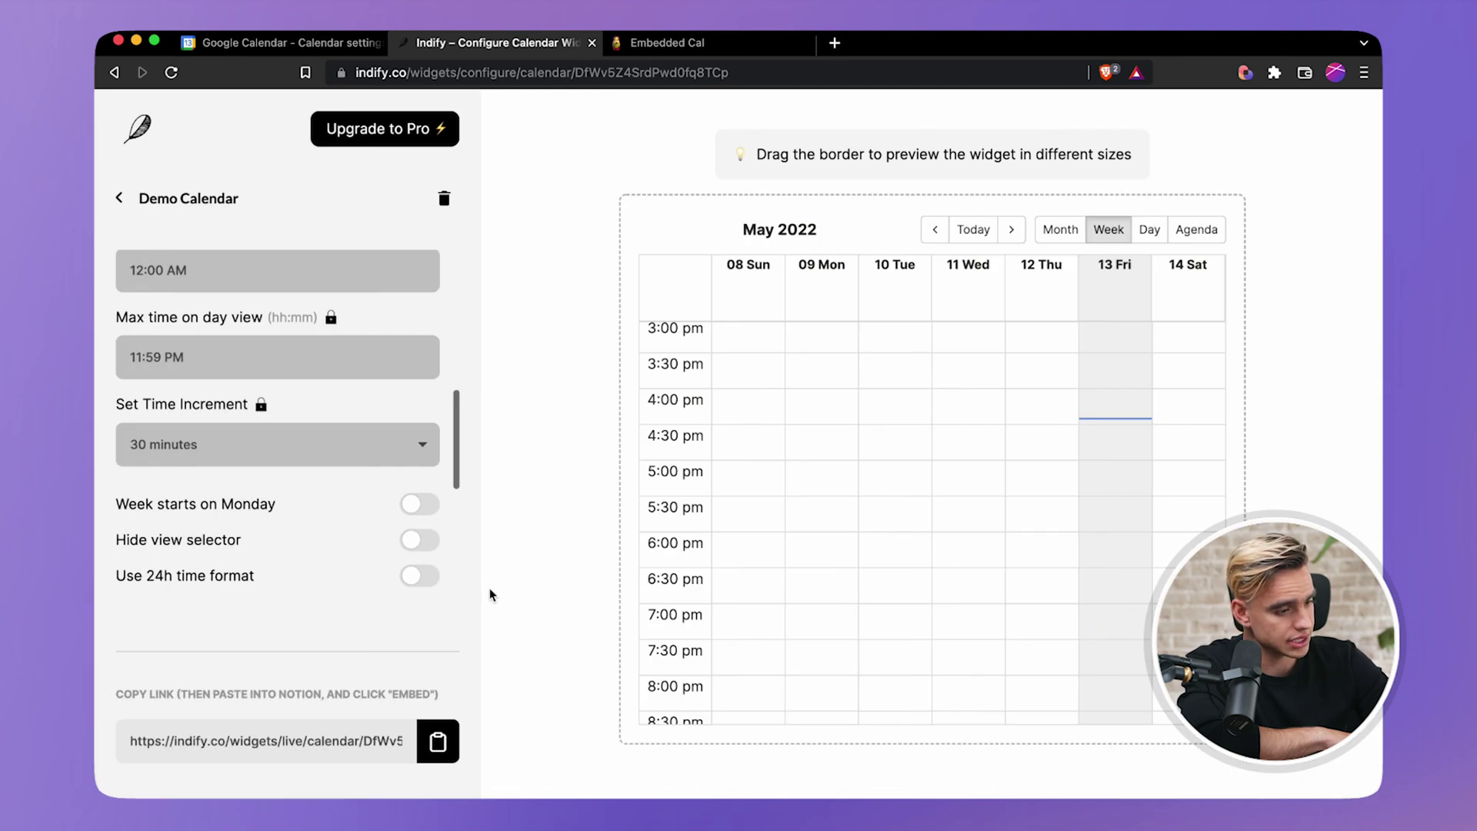
# - Turn on Week starts on Monday, Hide view selector, and Use 24h time format
pyautogui.scroll(-1, 356, 540)
pyautogui.scroll(-2, 358, 540)
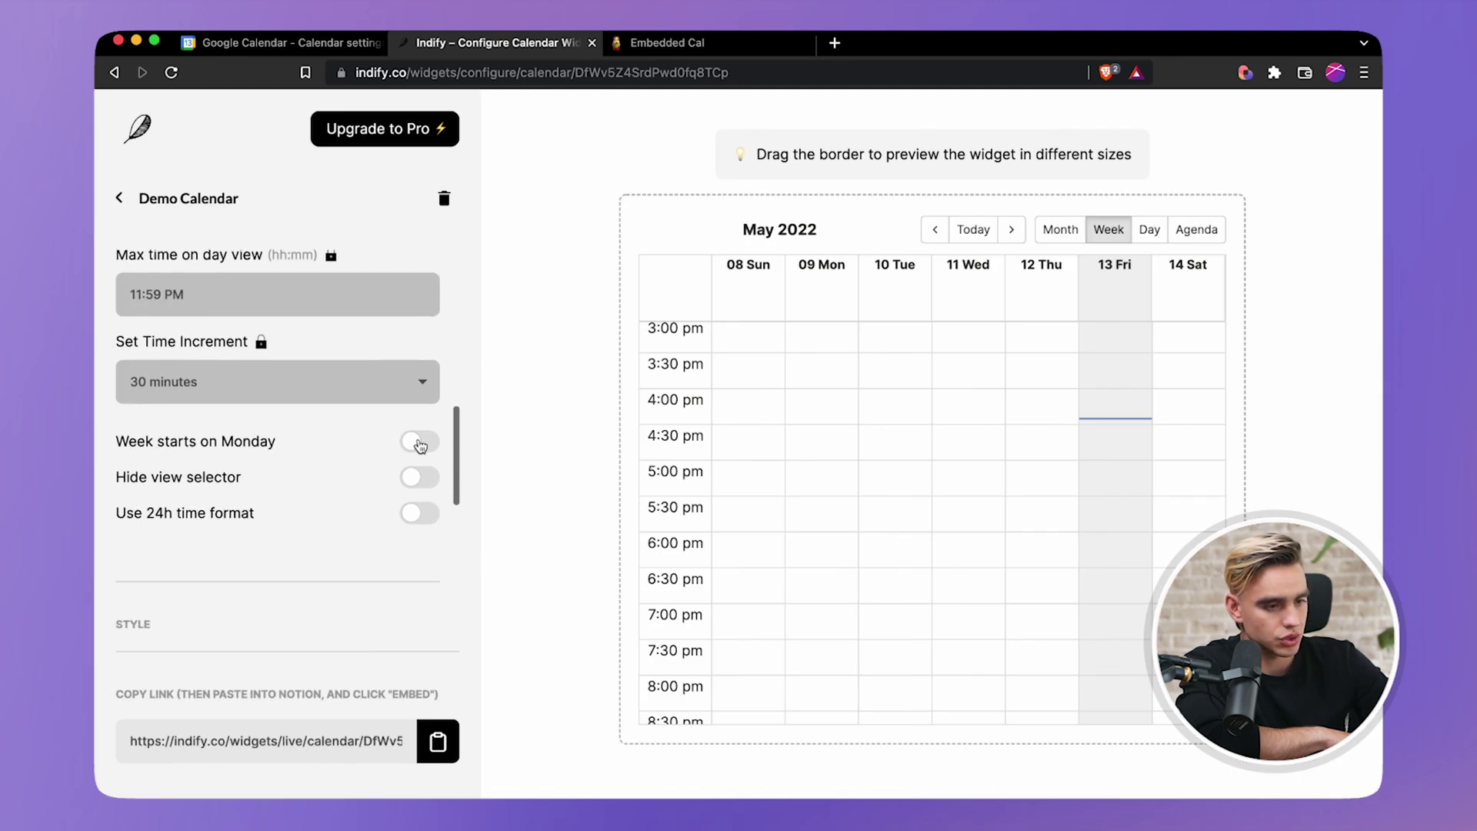
pyautogui.click(420, 442)
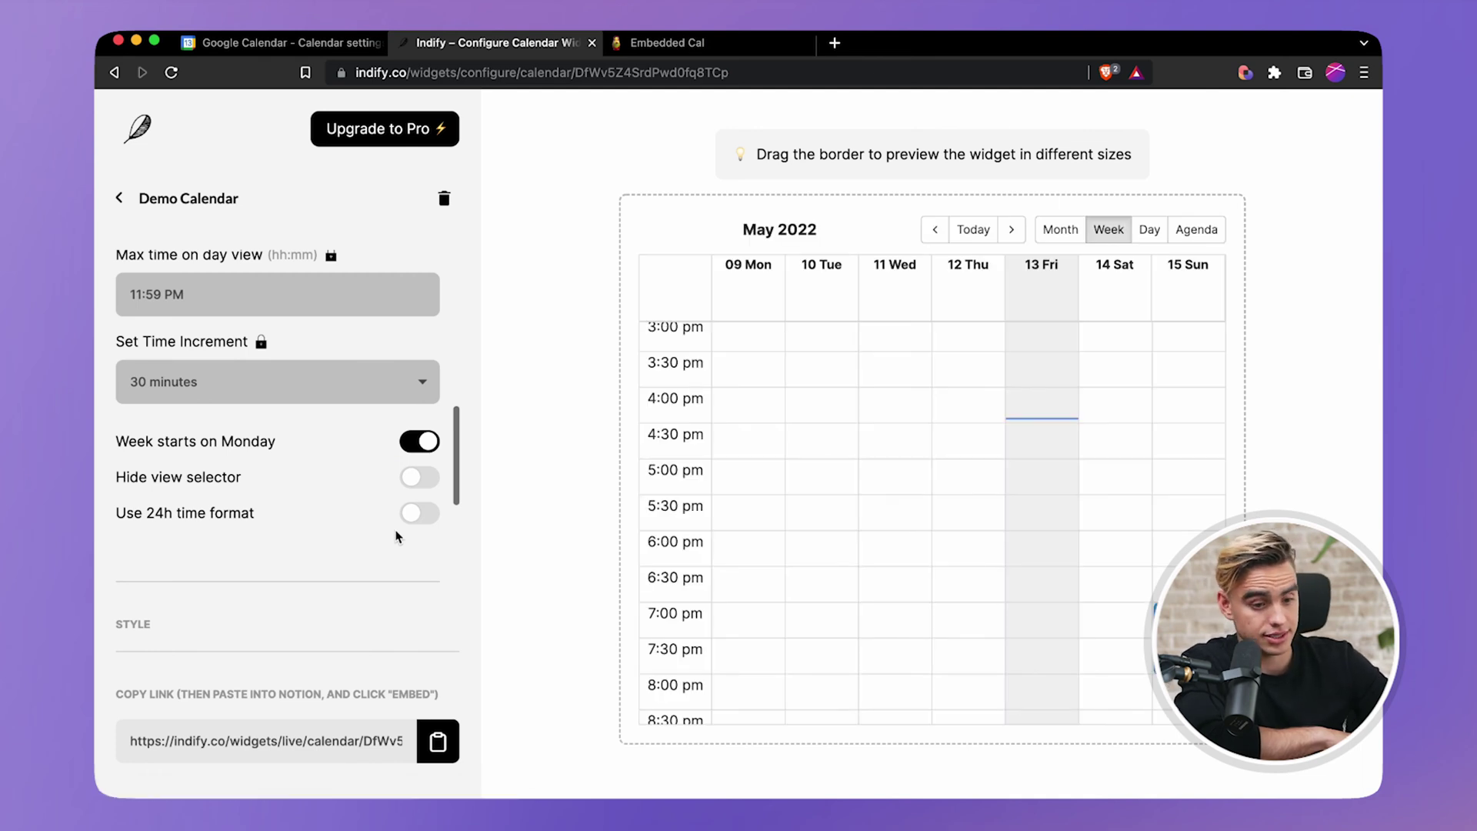
pyautogui.scroll(-1, 397, 536)
pyautogui.scroll(-1, 377, 503)
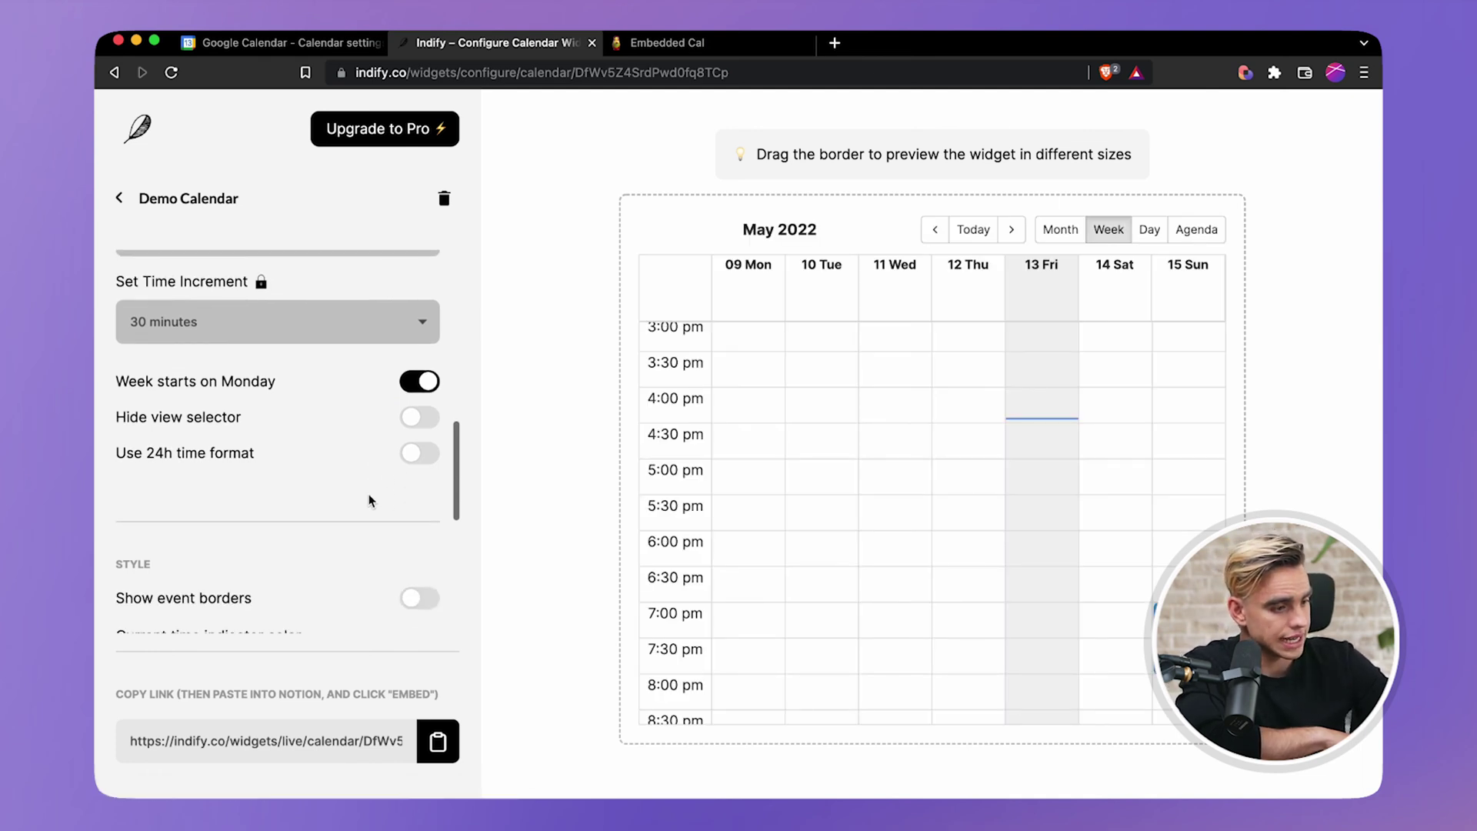
pyautogui.click(411, 428)
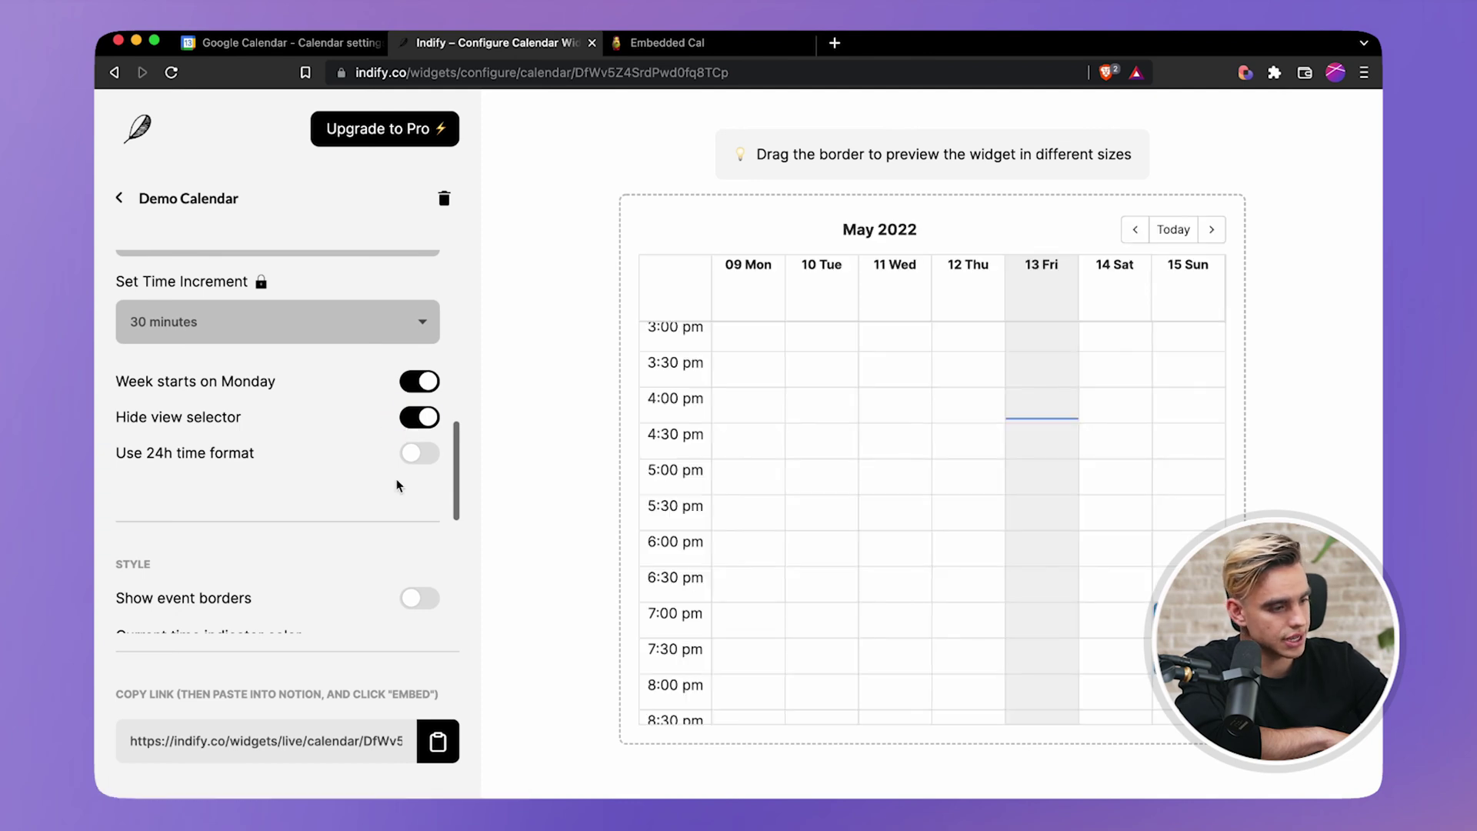
pyautogui.scroll(-2, 397, 485)
pyautogui.click(415, 380)
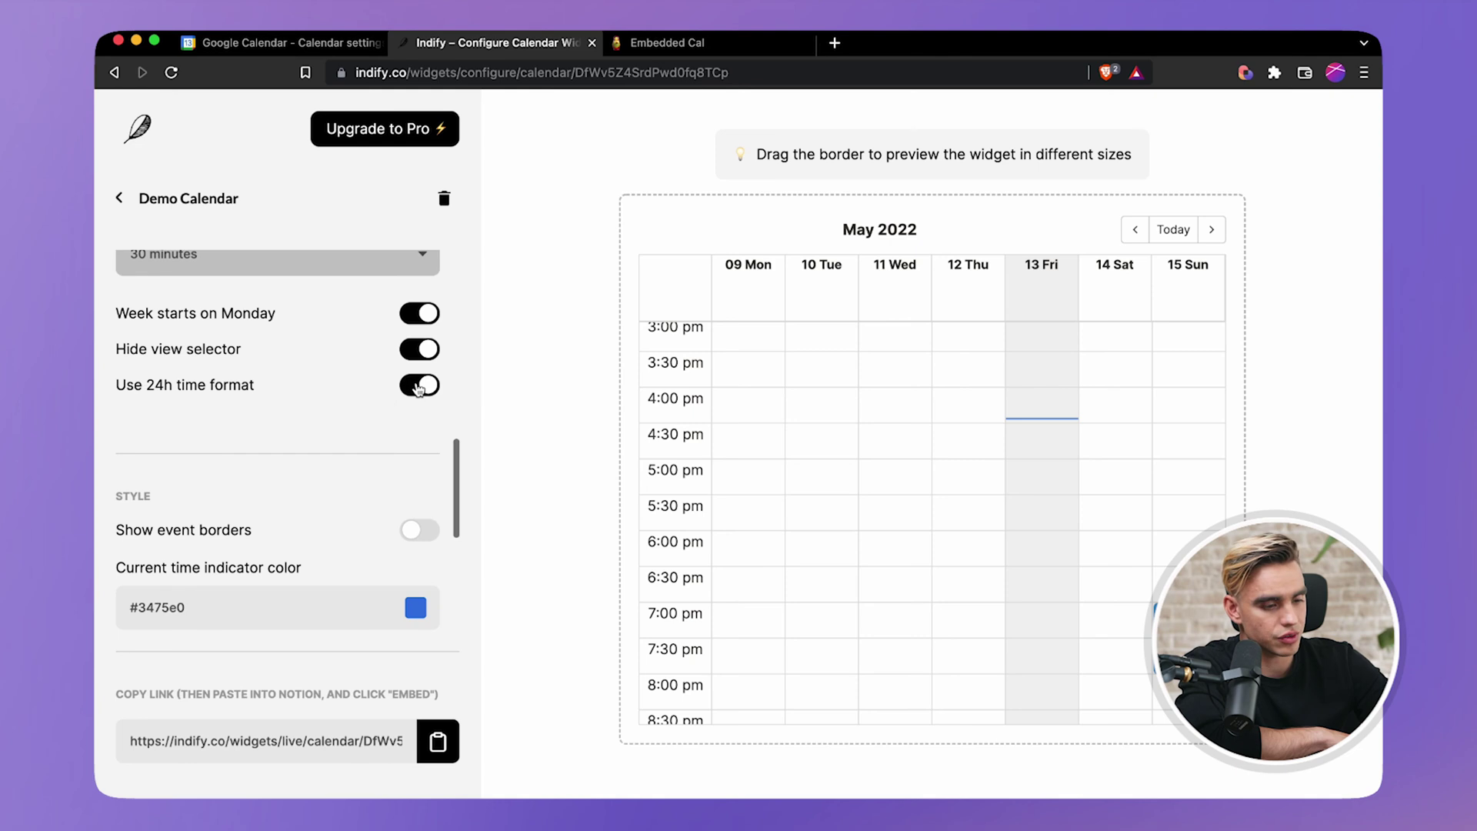
pyautogui.scroll(-5, 403, 377)
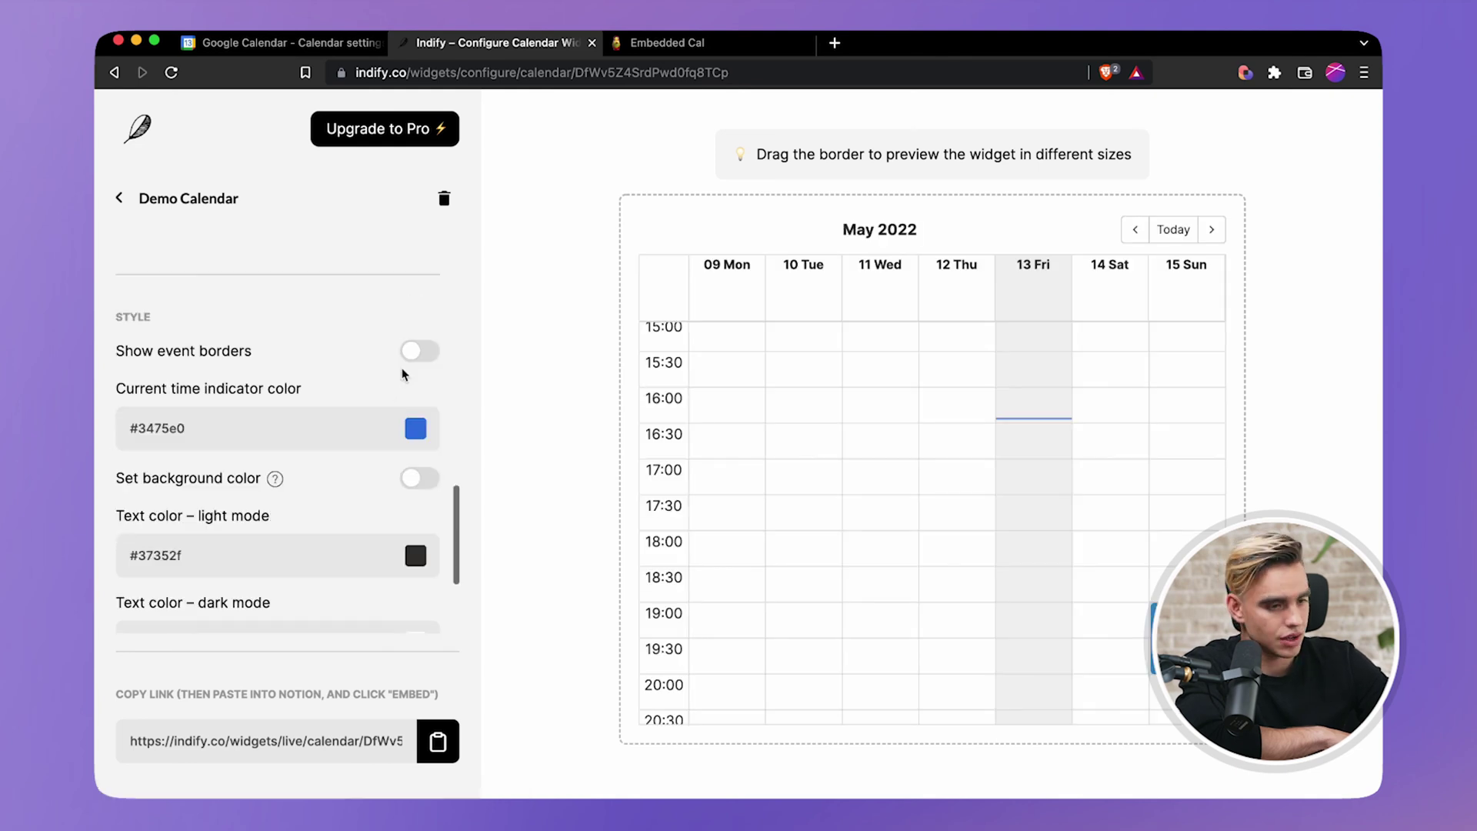
# - Enable event borders, set the time indicator colour to #191919, and turn on background colour
pyautogui.click(415, 351)
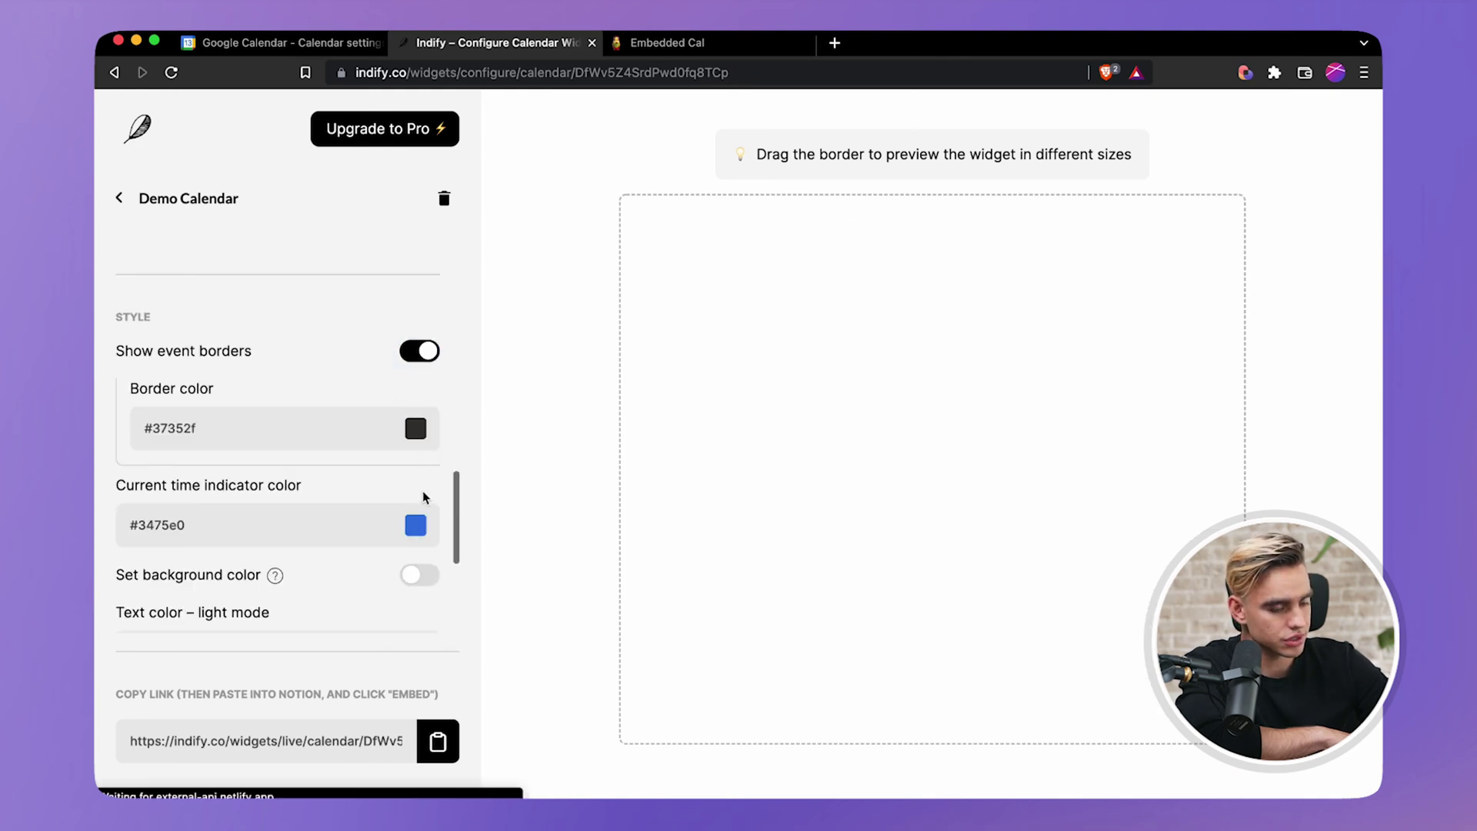
pyautogui.scroll(-2, 422, 490)
pyautogui.click(415, 462)
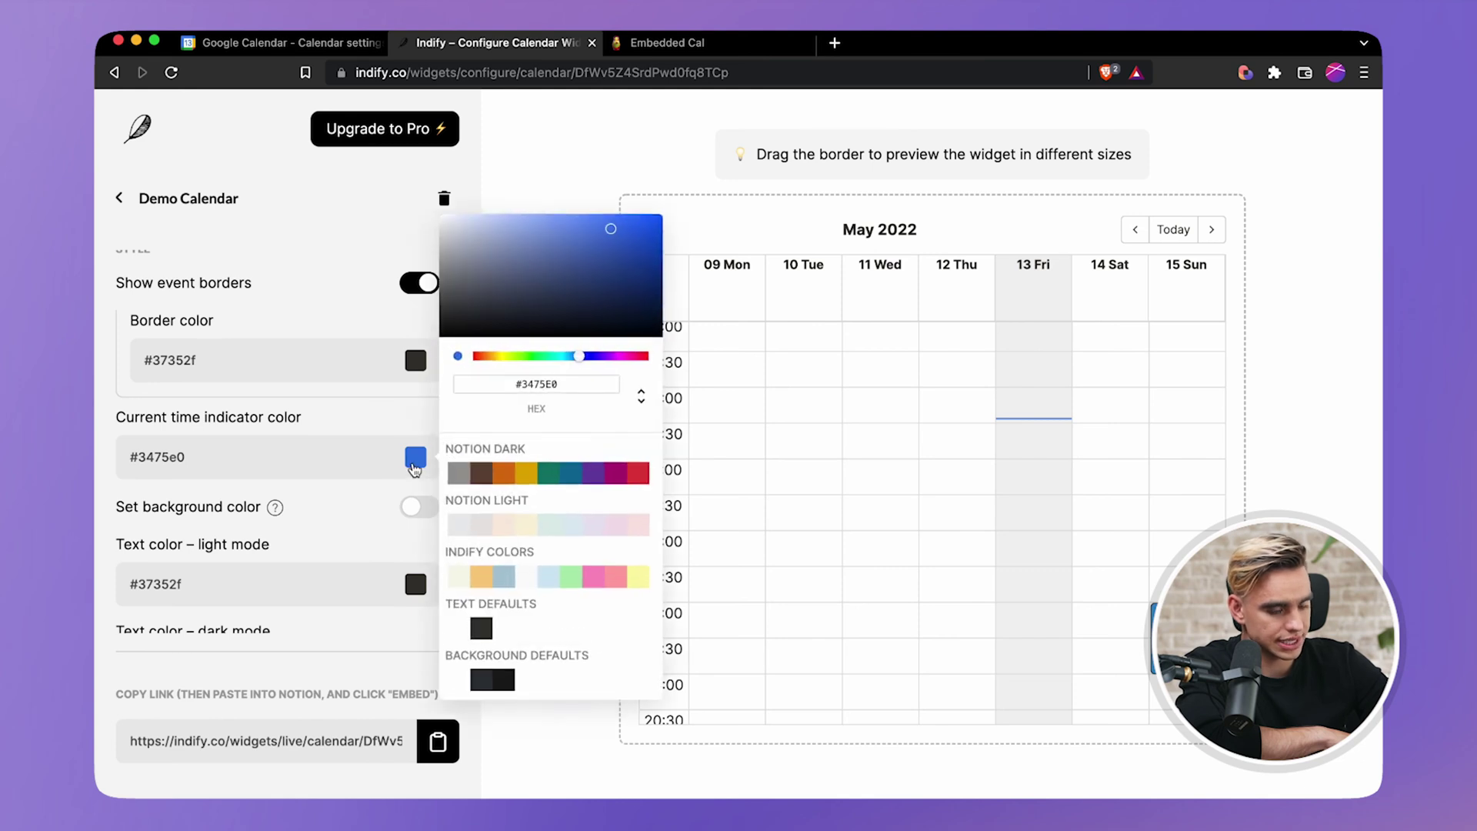
pyautogui.click(481, 629)
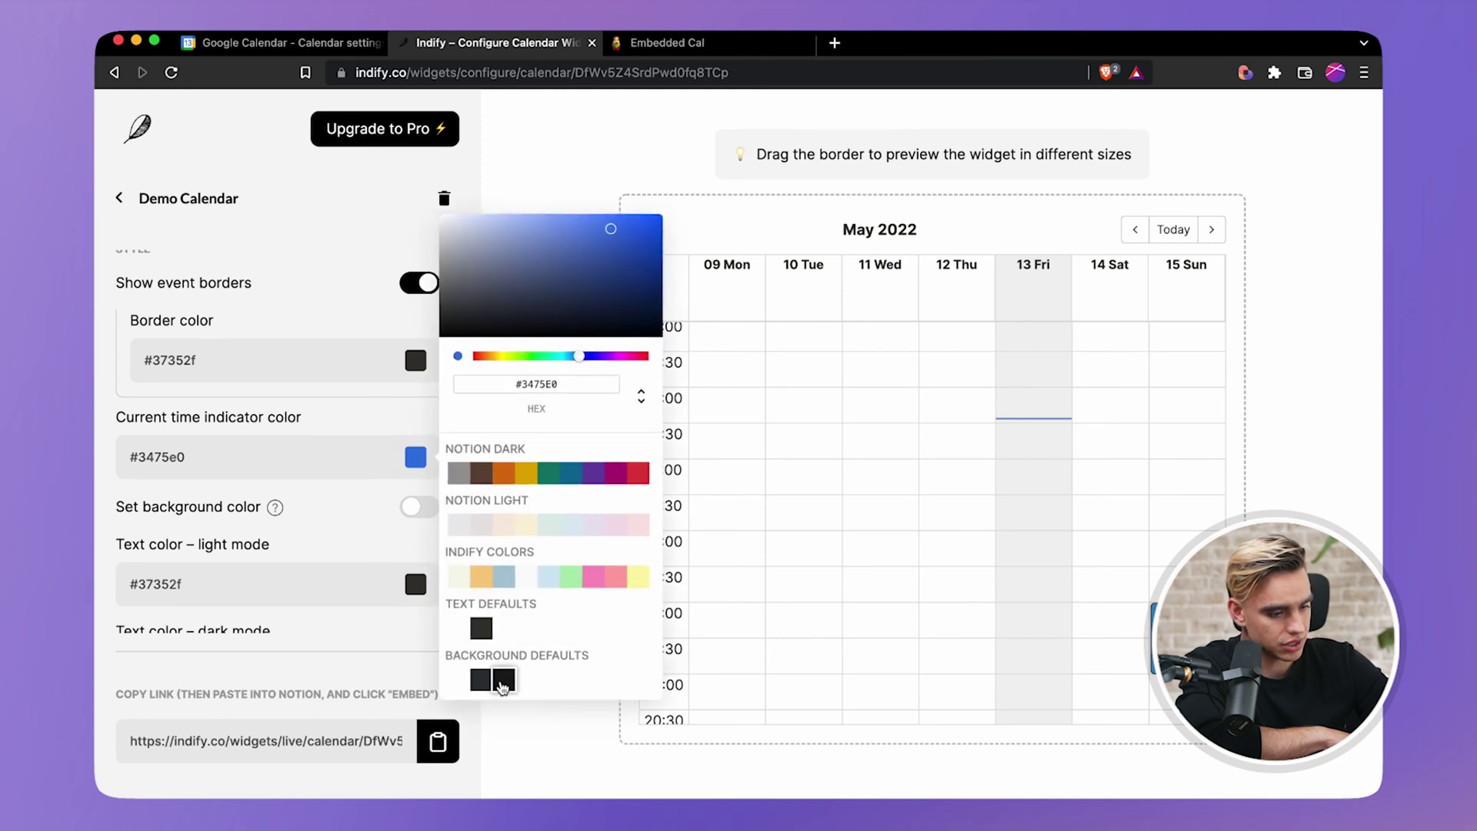
pyautogui.click(394, 578)
pyautogui.scroll(-2, 390, 486)
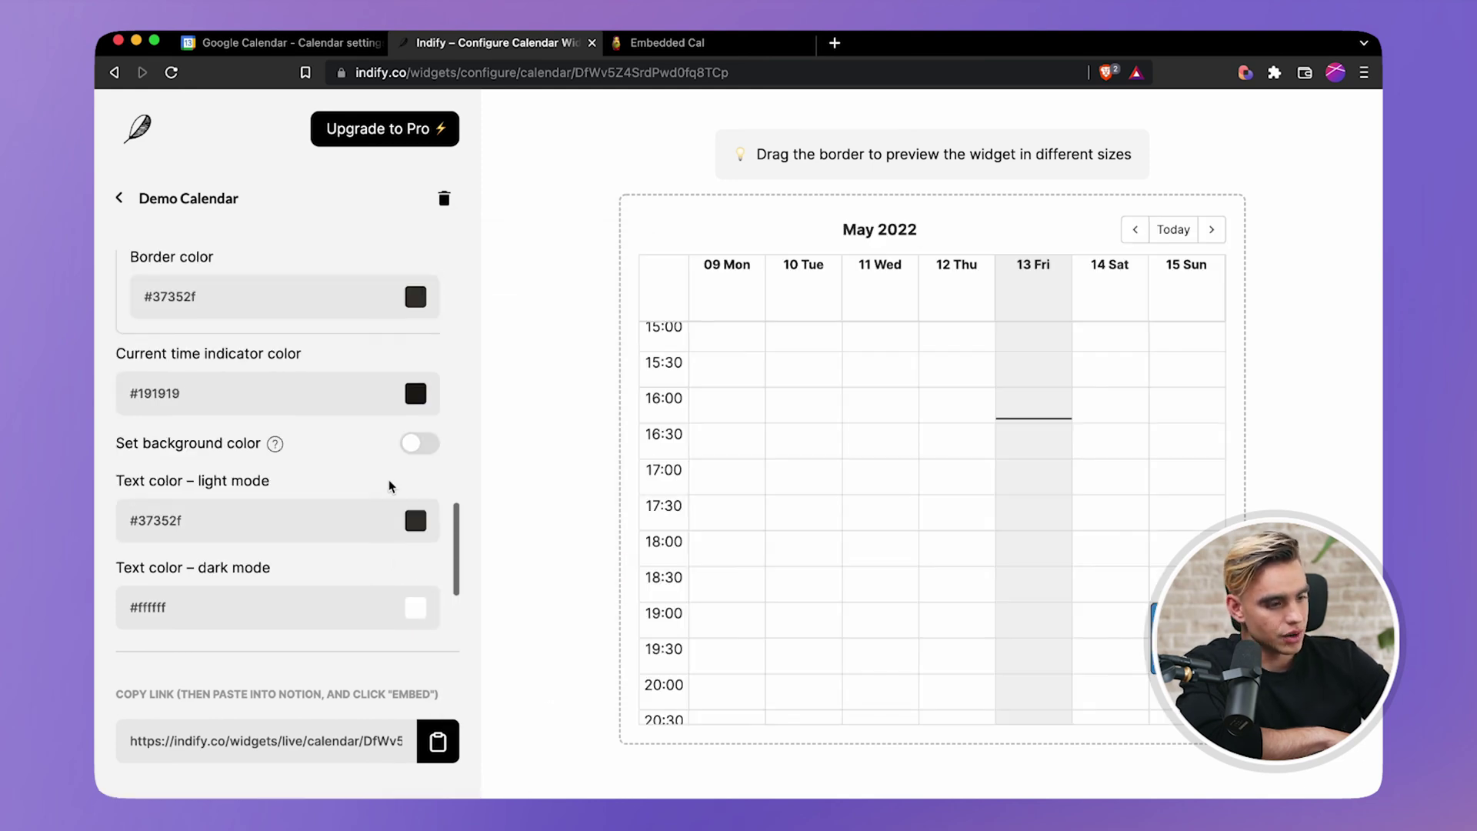
pyautogui.click(418, 454)
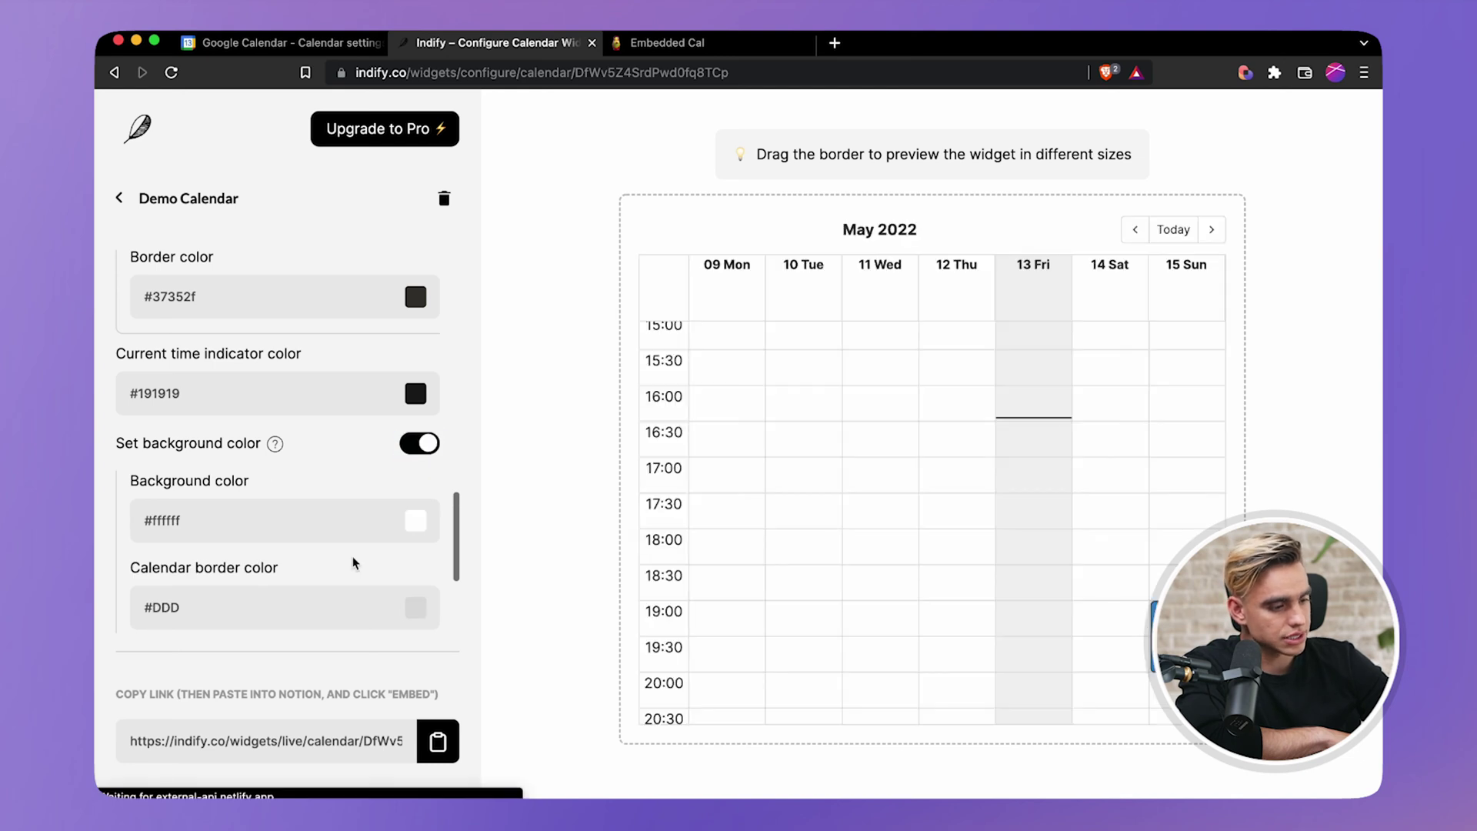
# - Copy the widget's live link and return to Notion's Embedded Cal page
pyautogui.scroll(-3, 361, 538)
pyautogui.scroll(2, 353, 563)
pyautogui.scroll(-3, 353, 563)
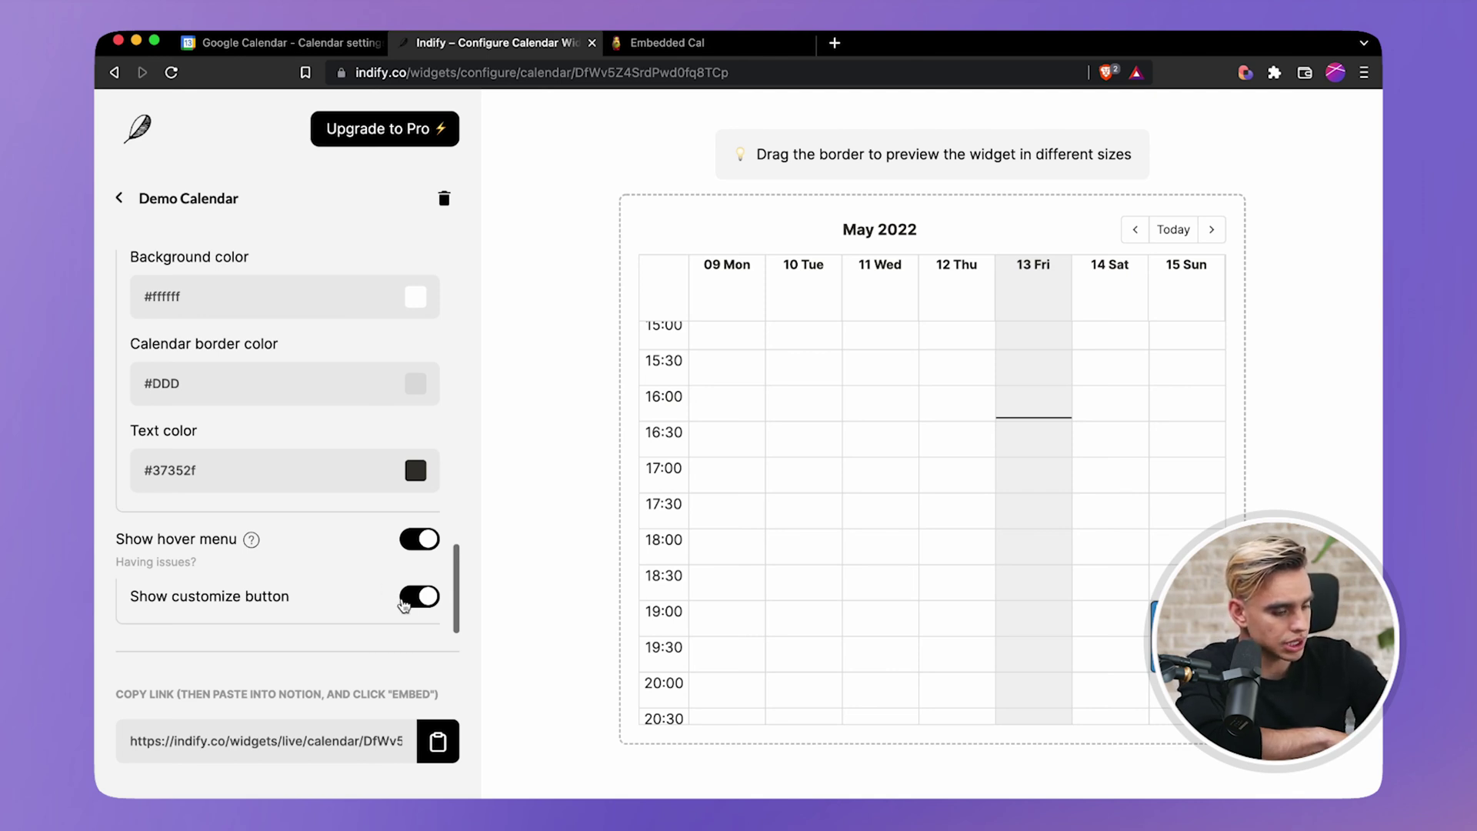
pyautogui.click(437, 743)
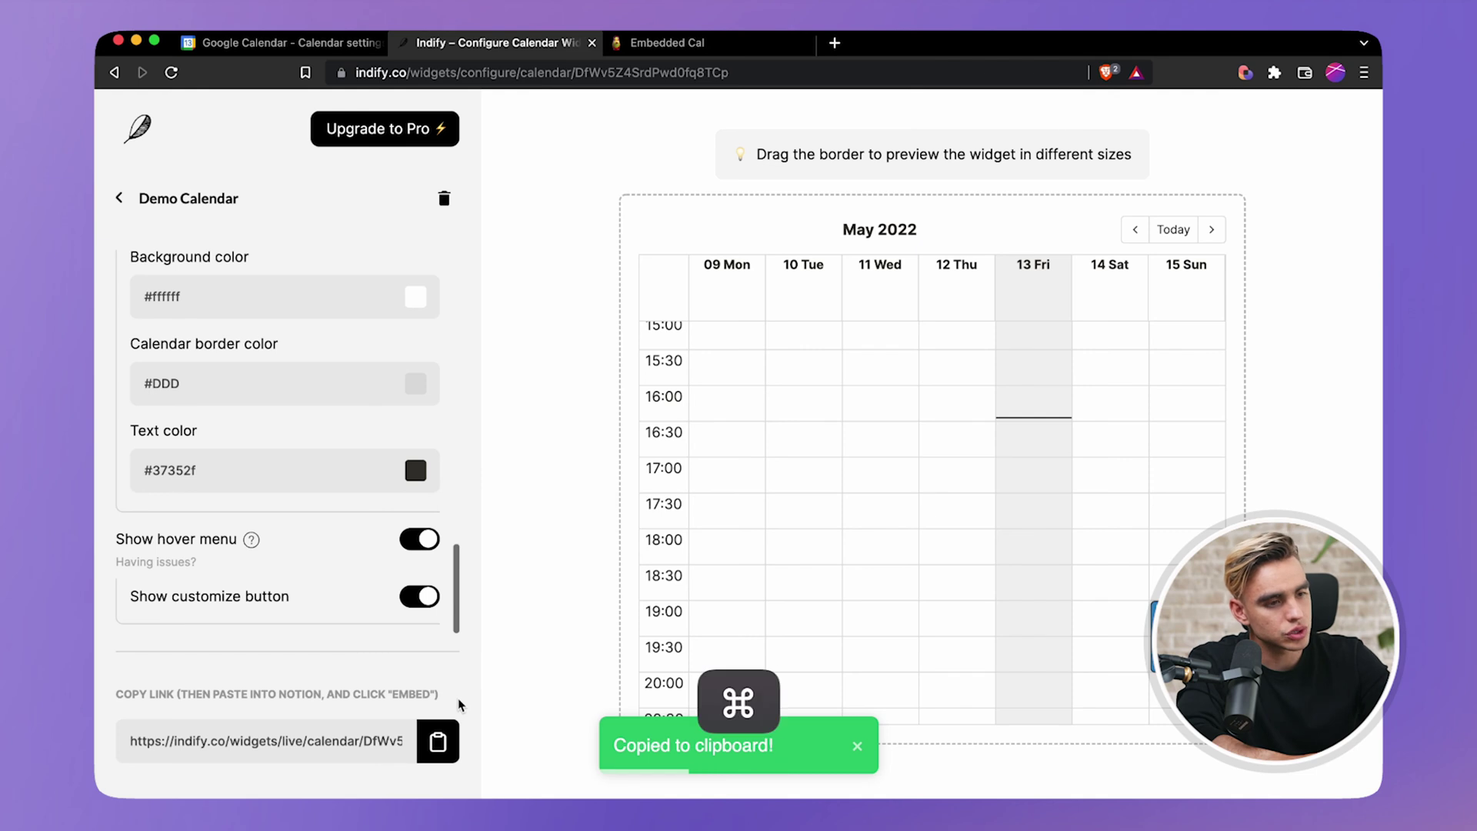
pyautogui.press('super+3')
# - Embed the copied Indify widget link as a new block below the original calendar embed
pyautogui.scroll(-1, 565, 658)
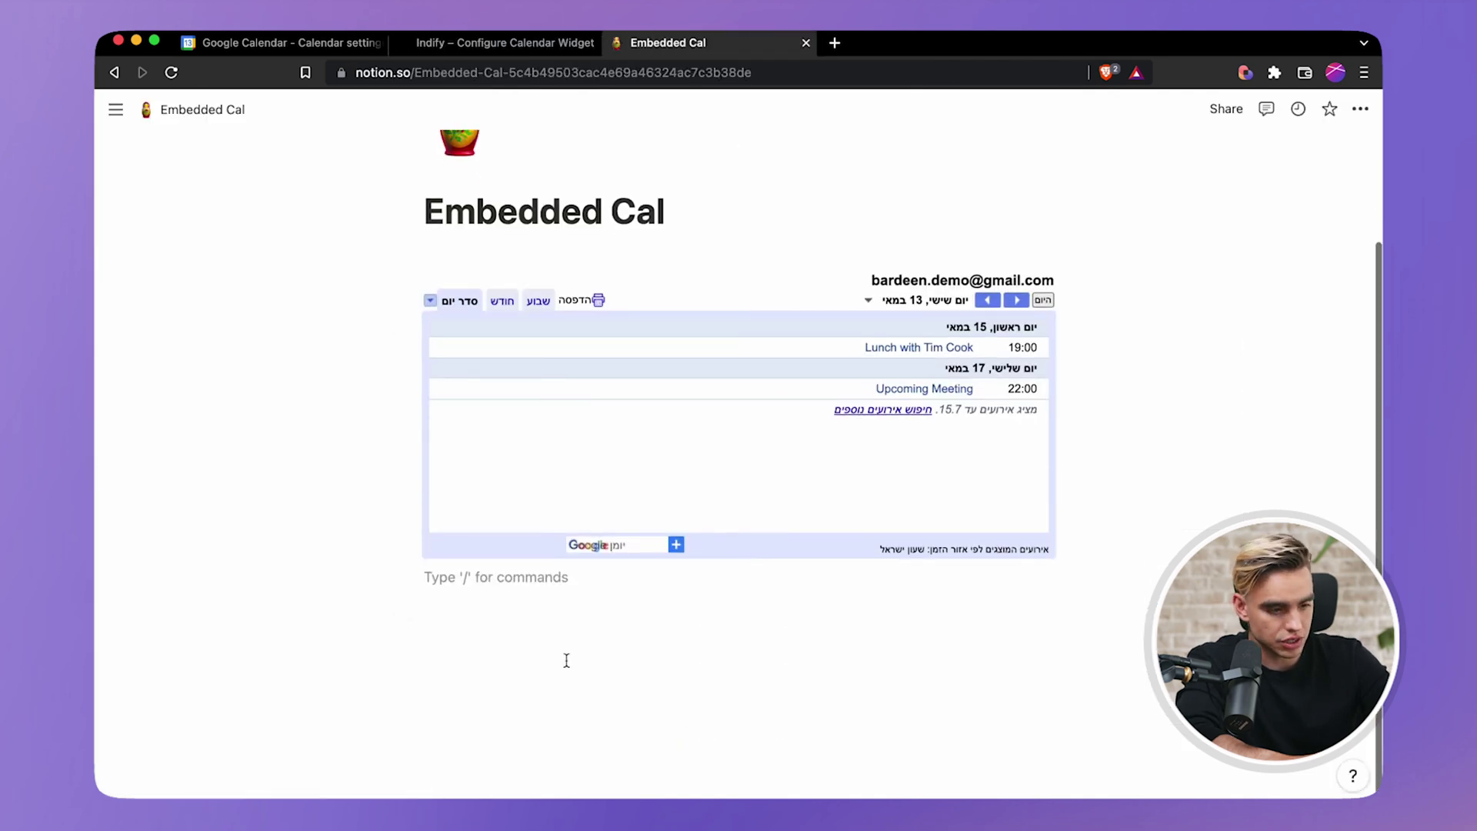
pyautogui.press('Return')
pyautogui.write('/')
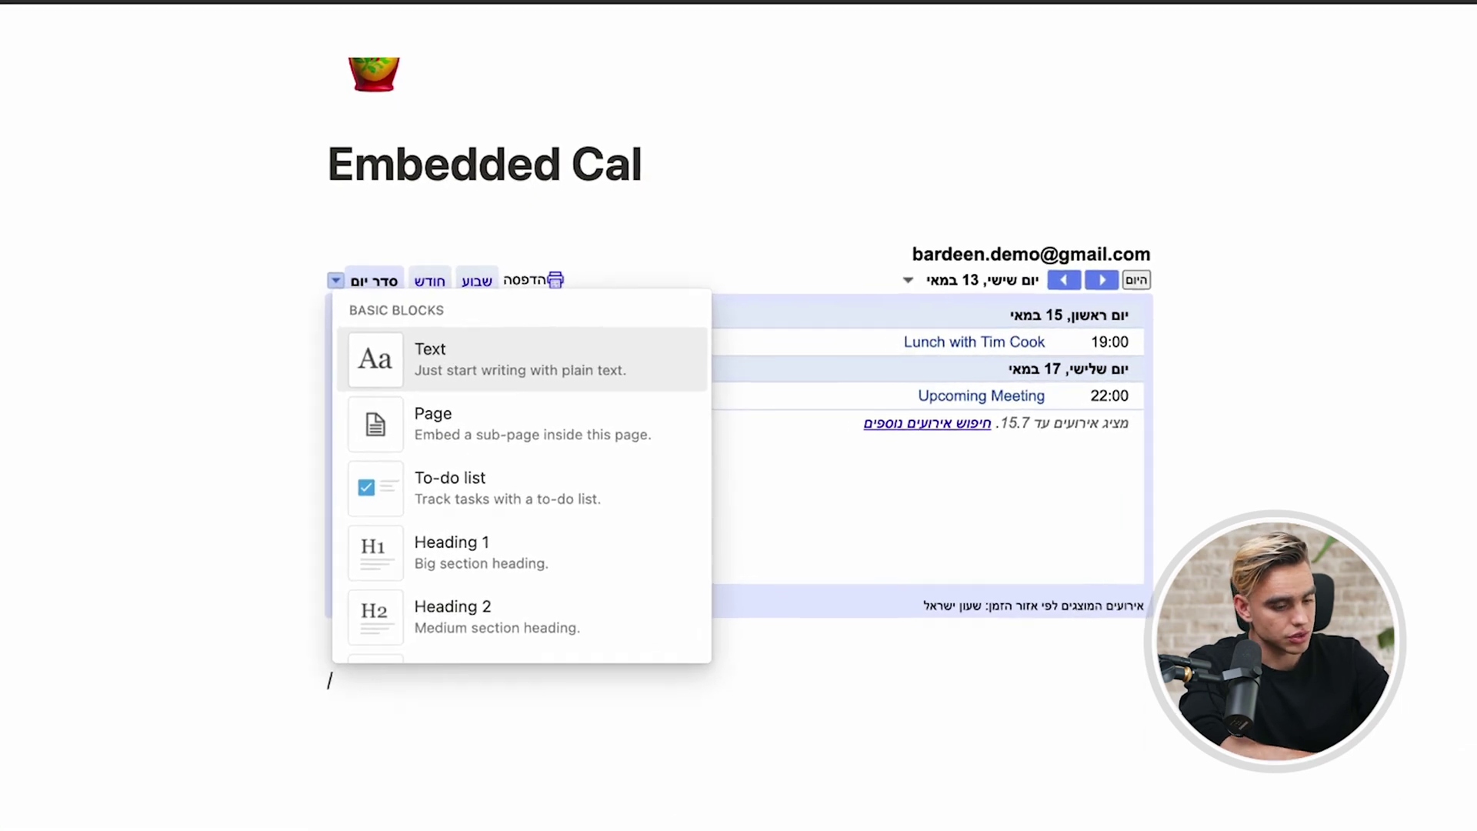
pyautogui.write('embe')
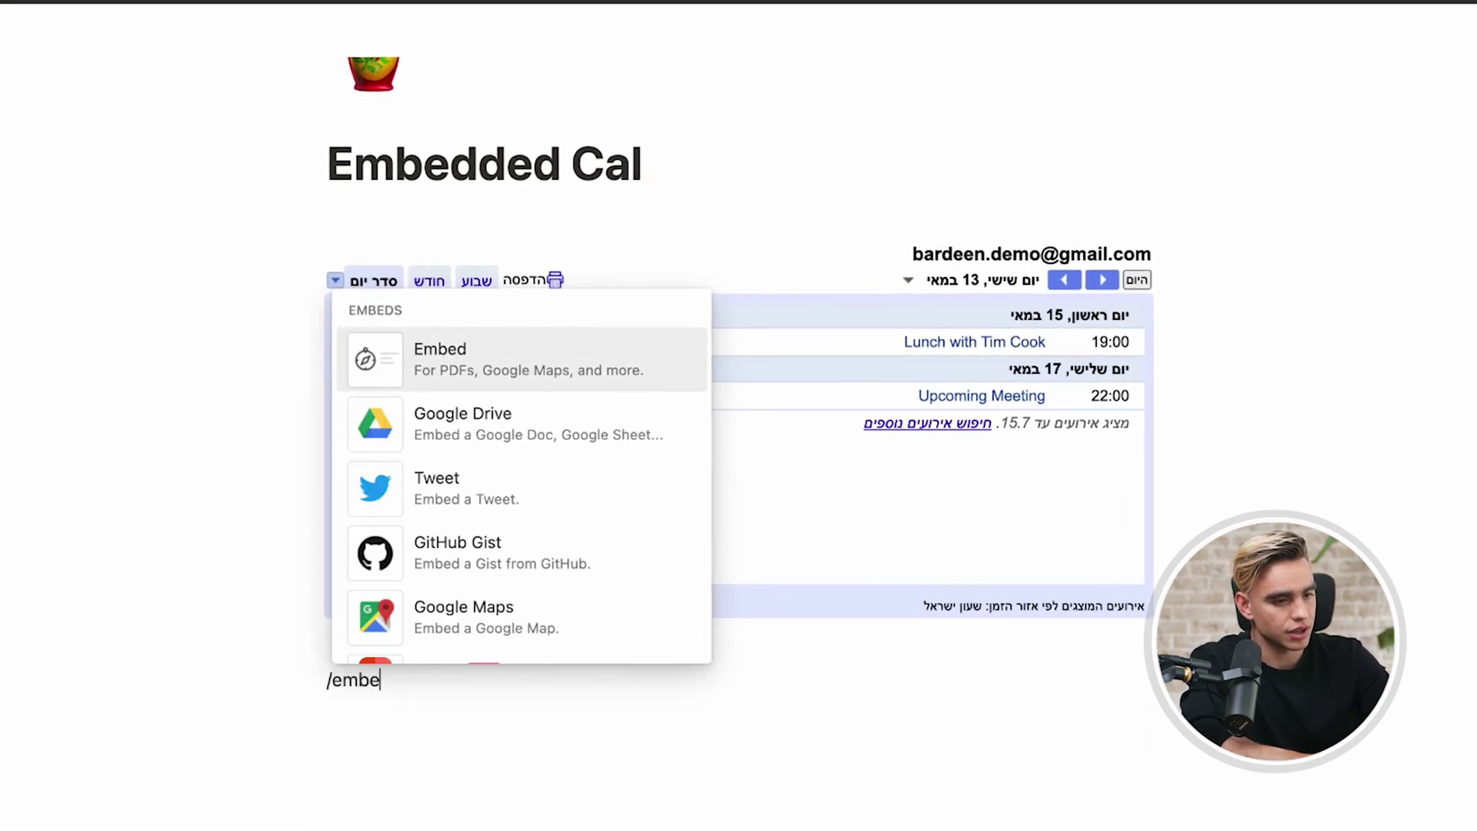
pyautogui.press('Return')
pyautogui.press('super+v')
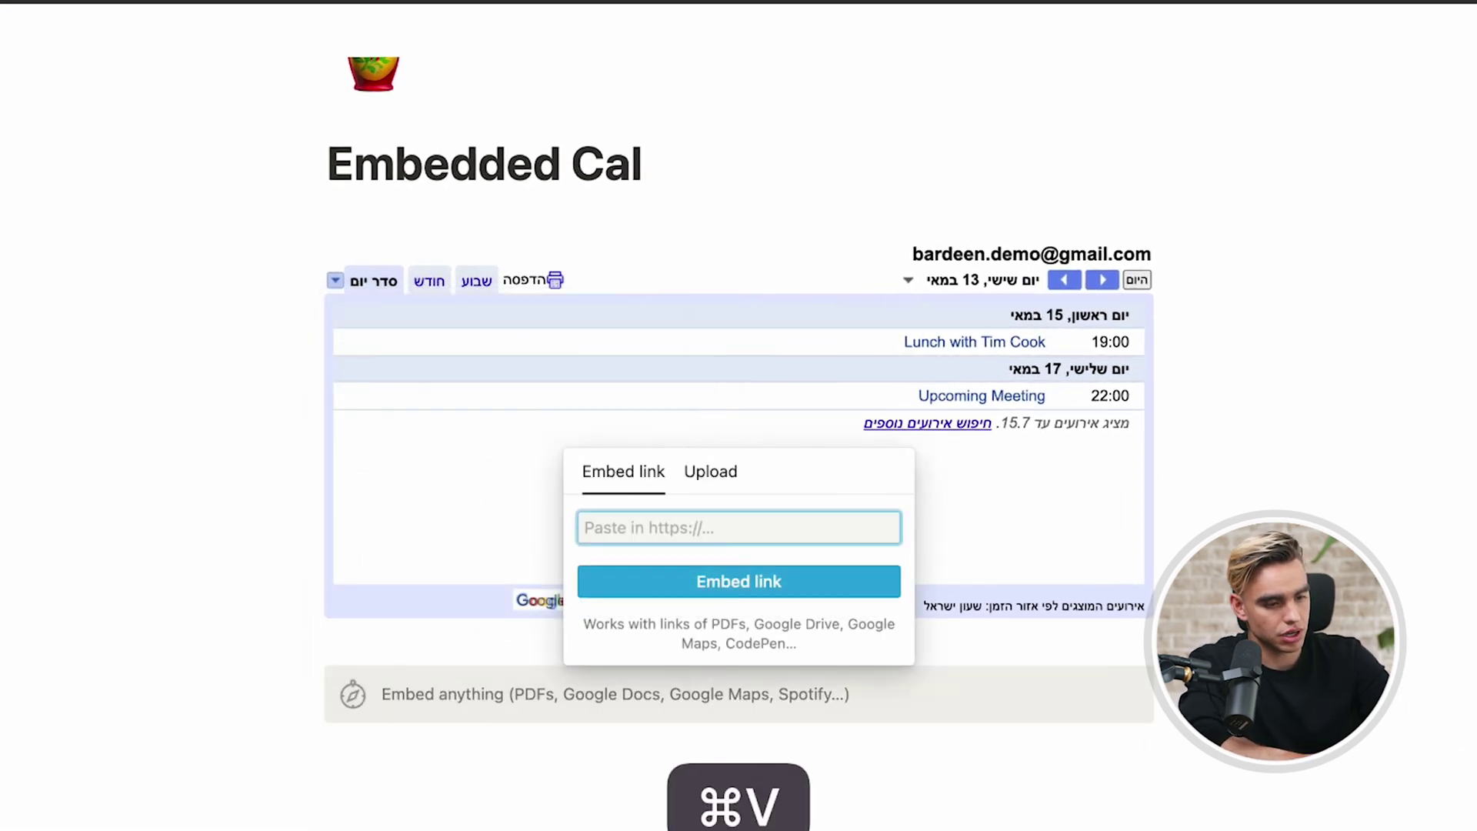
pyautogui.press('Return')
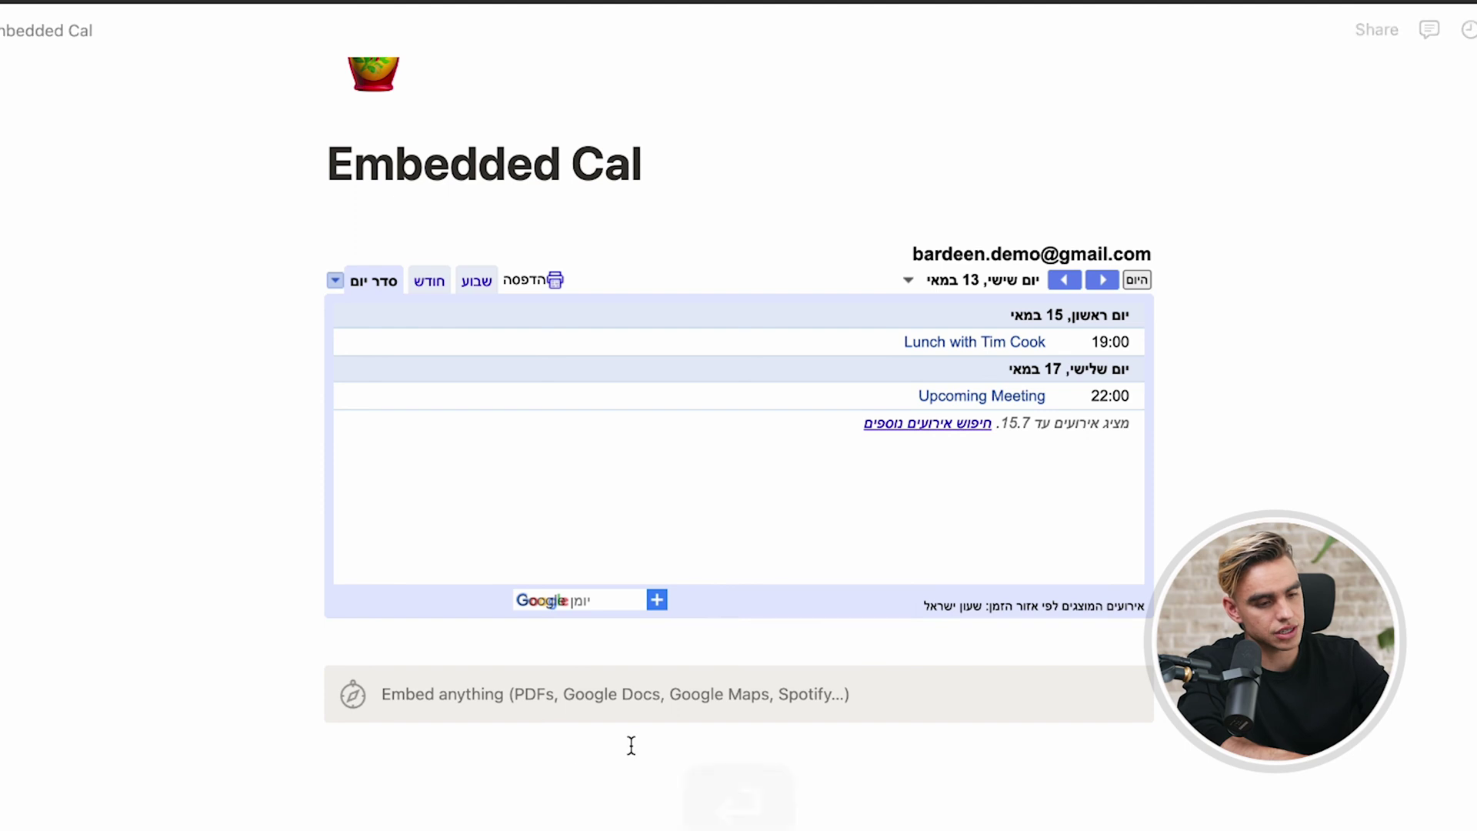
# - Widen the new Indify calendar embed
pyautogui.scroll(-5, 672, 744)
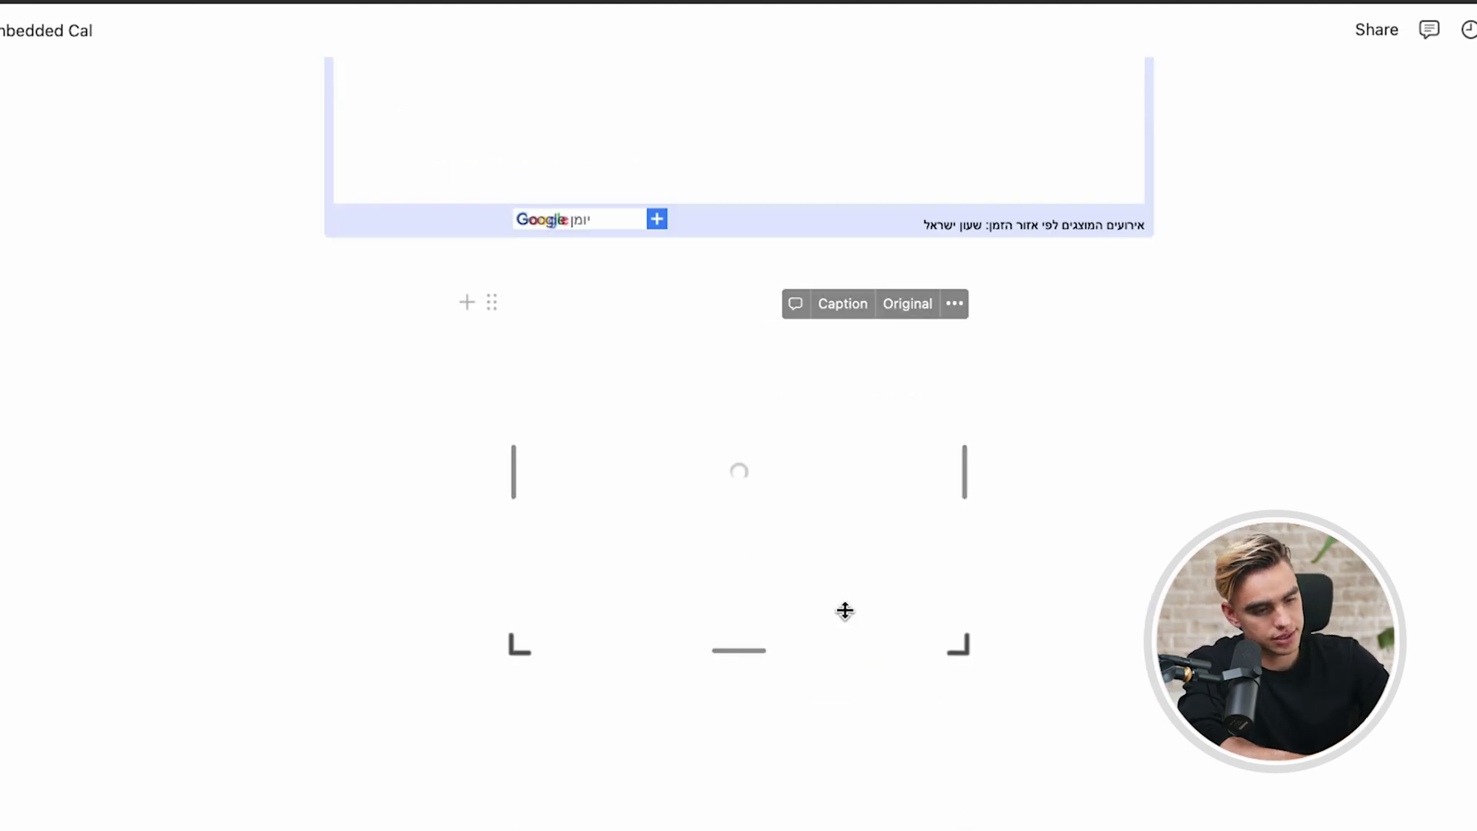
pyautogui.click(1023, 480)
pyautogui.moveTo(1050, 480); pyautogui.dragTo(1181, 484)
# - Advance the embedded calendar to the week of 16–22 May and open the Upcoming Meeting event
pyautogui.scroll(-3, 748, 676)
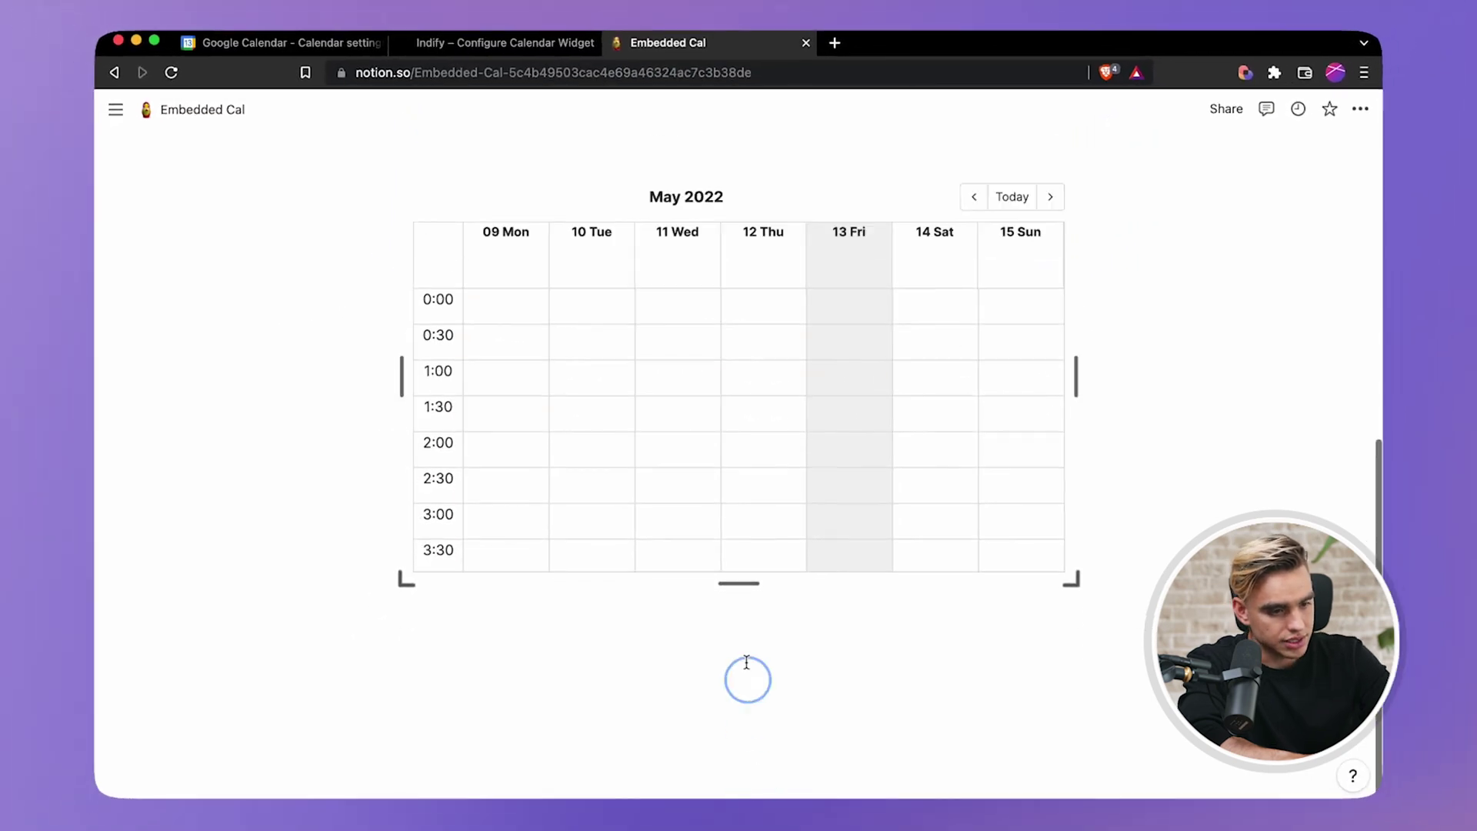
pyautogui.scroll(-10, 1005, 262)
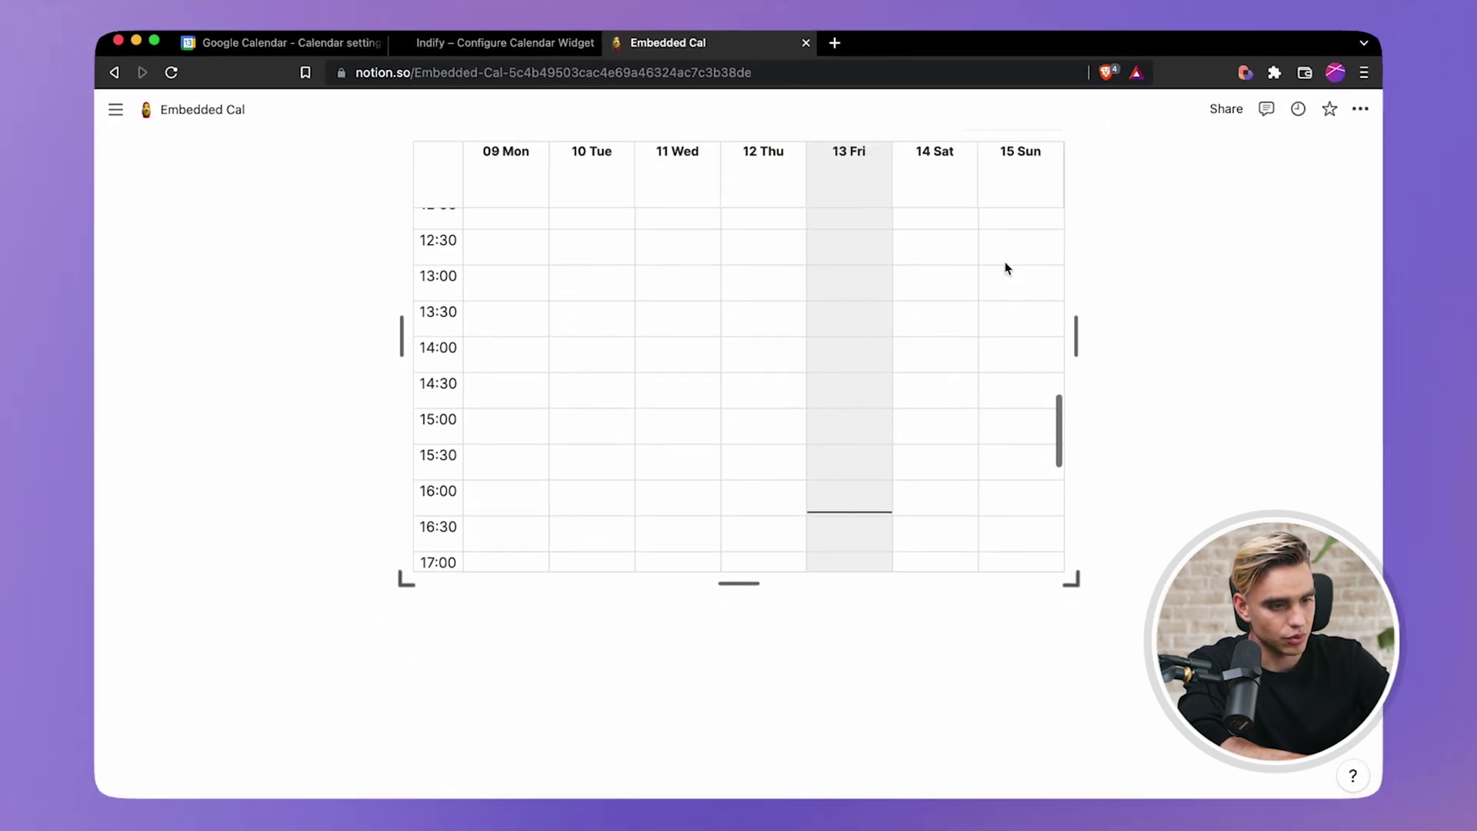
pyautogui.scroll(2, 1006, 263)
pyautogui.scroll(3, 1120, 244)
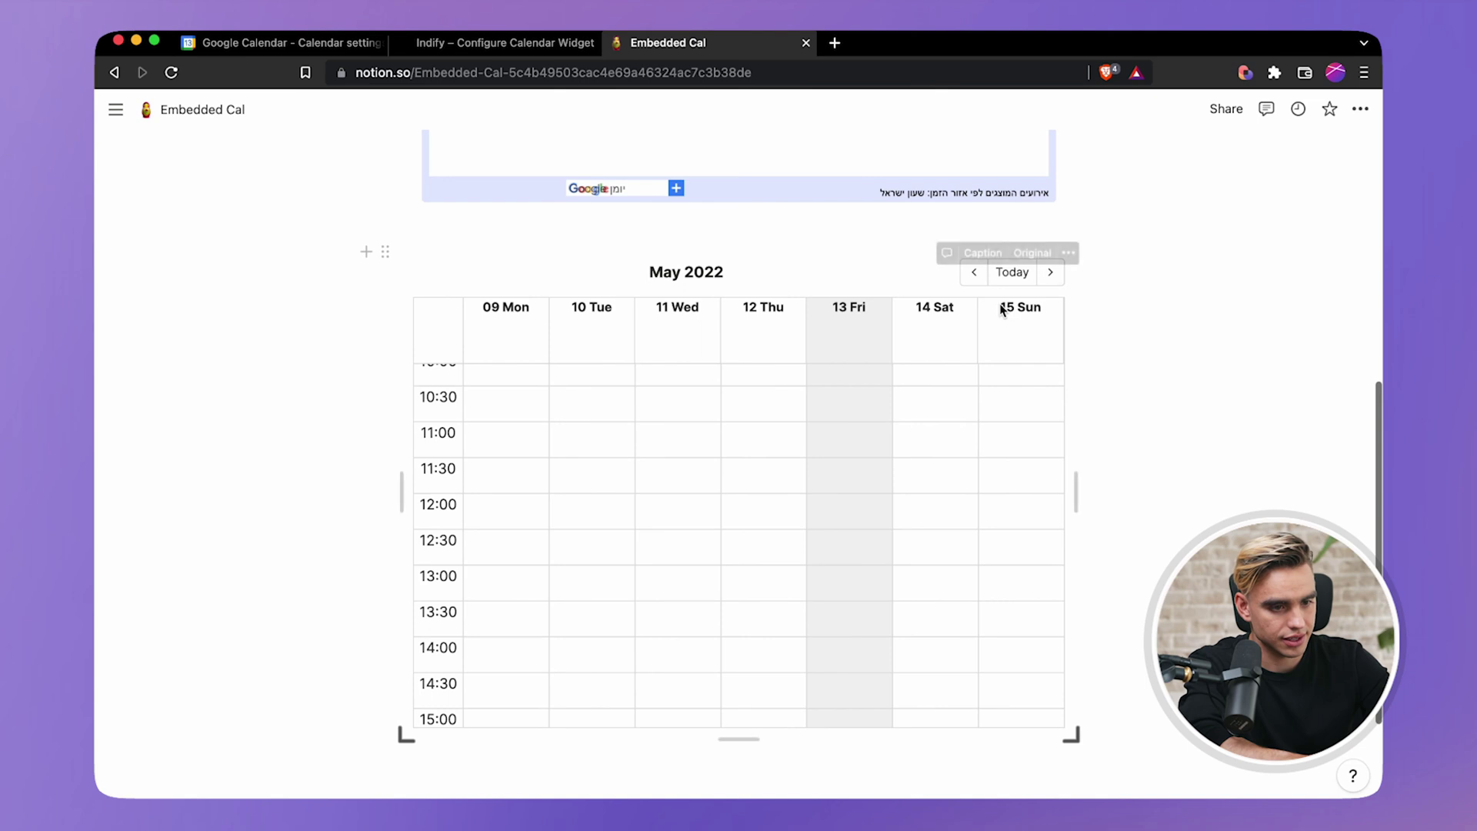
pyautogui.click(1050, 272)
pyautogui.scroll(-15, 893, 538)
pyautogui.click(592, 616)
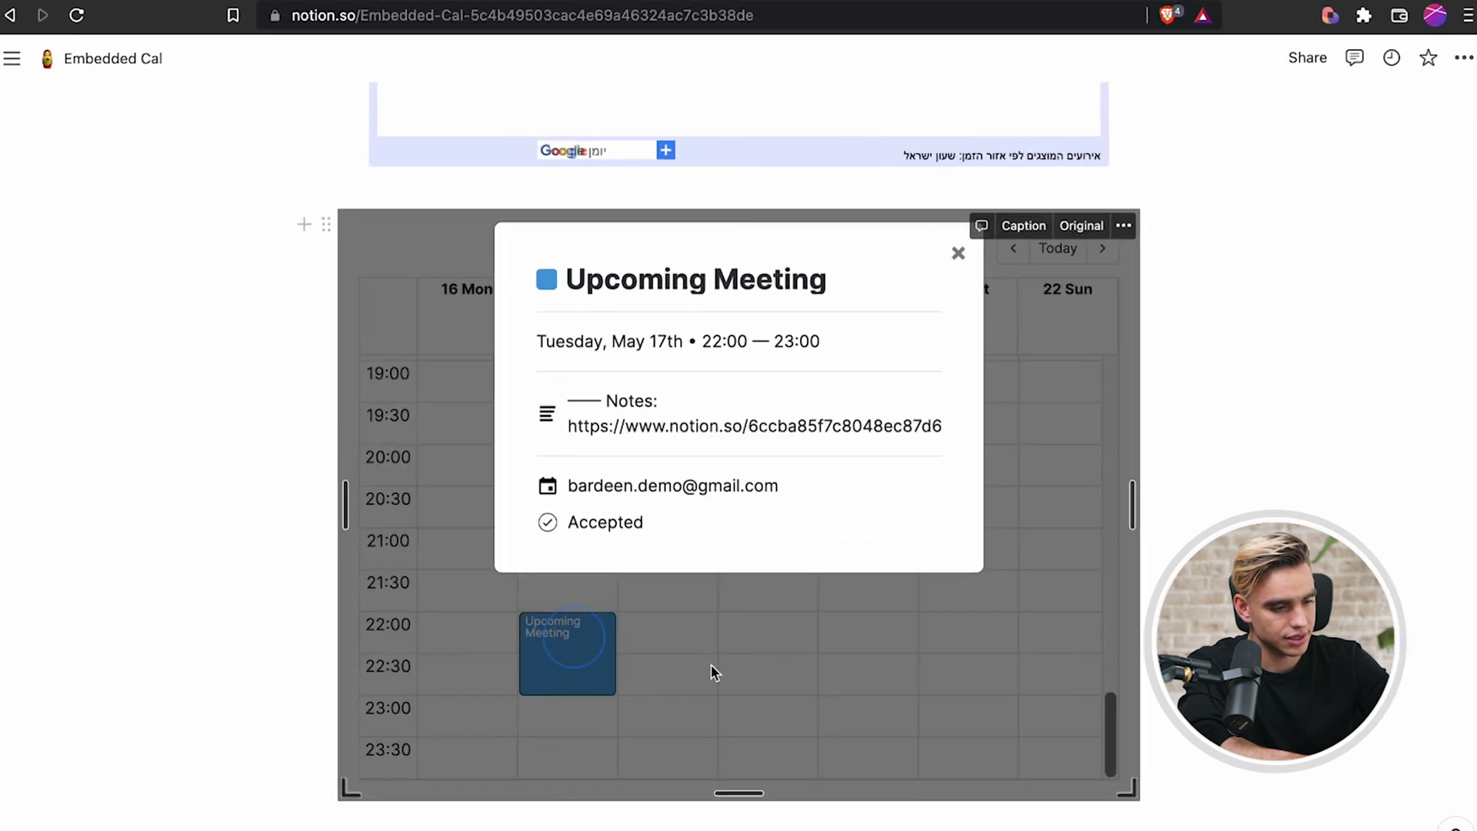